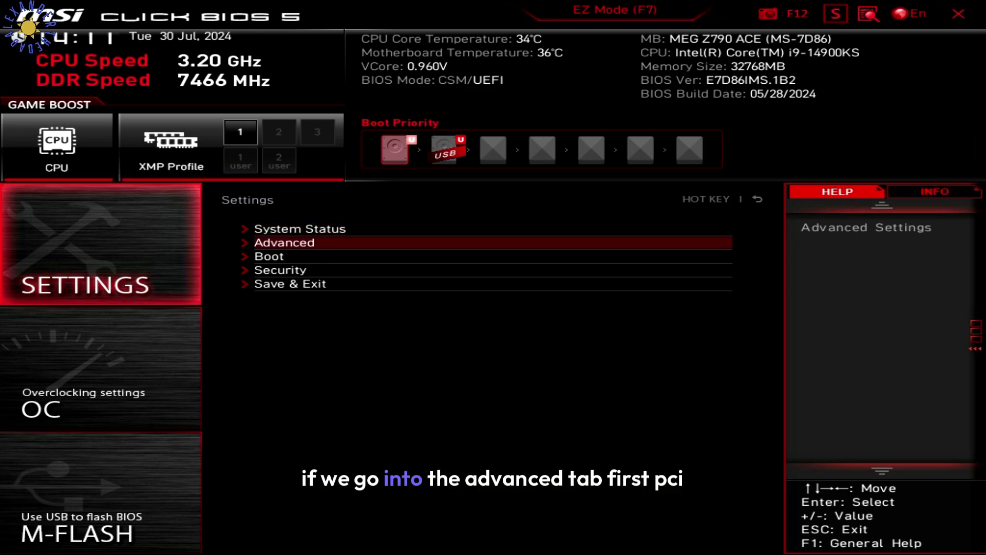
Set CPU PCIe Lanes Configuration to x16+x0 in Advanced > PCIe/PCI Sub-system Settings
click(303, 243)
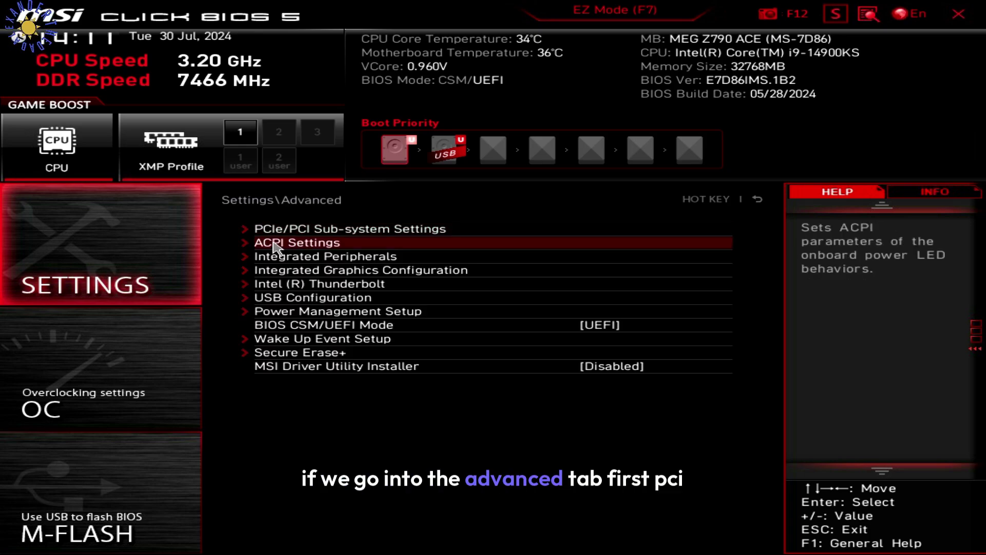
click(310, 231)
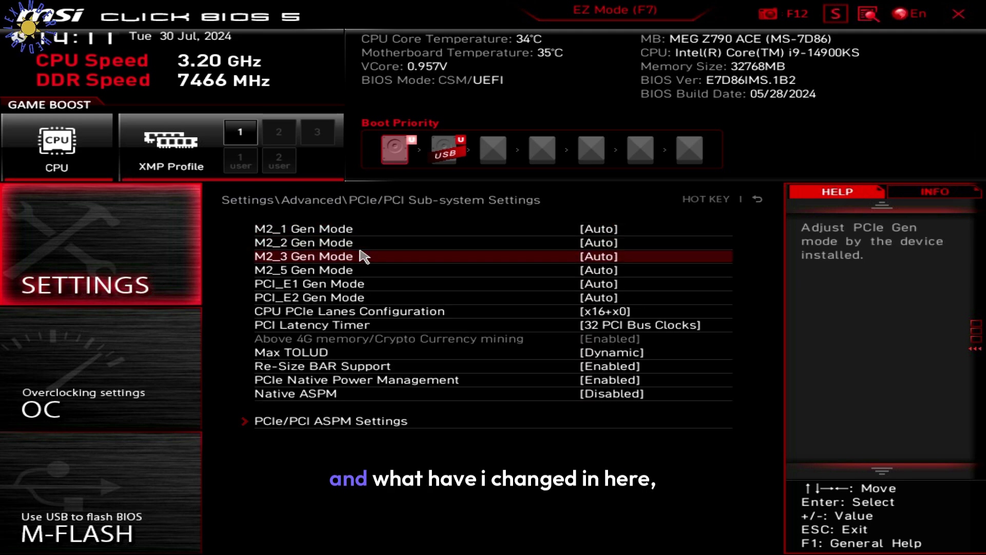
click(339, 312)
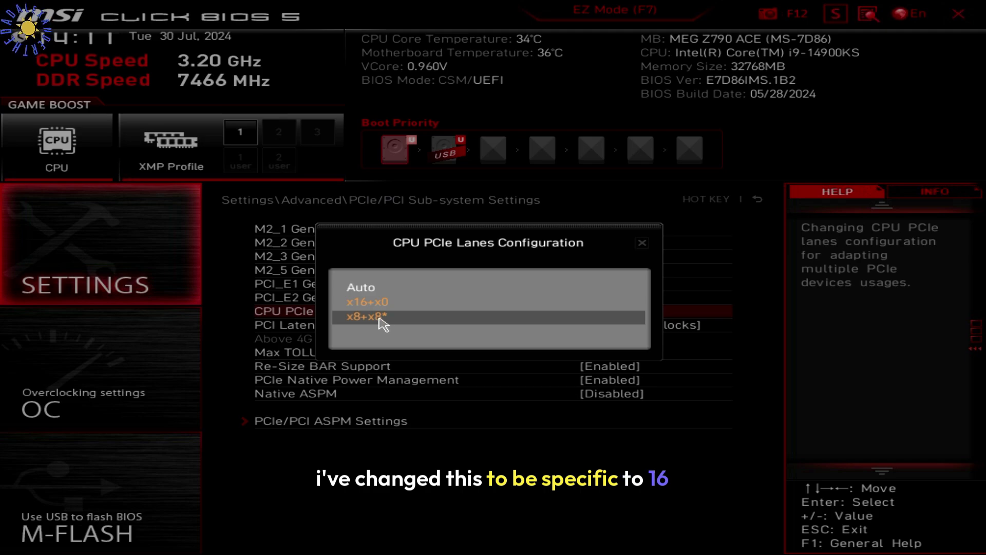
click(380, 303)
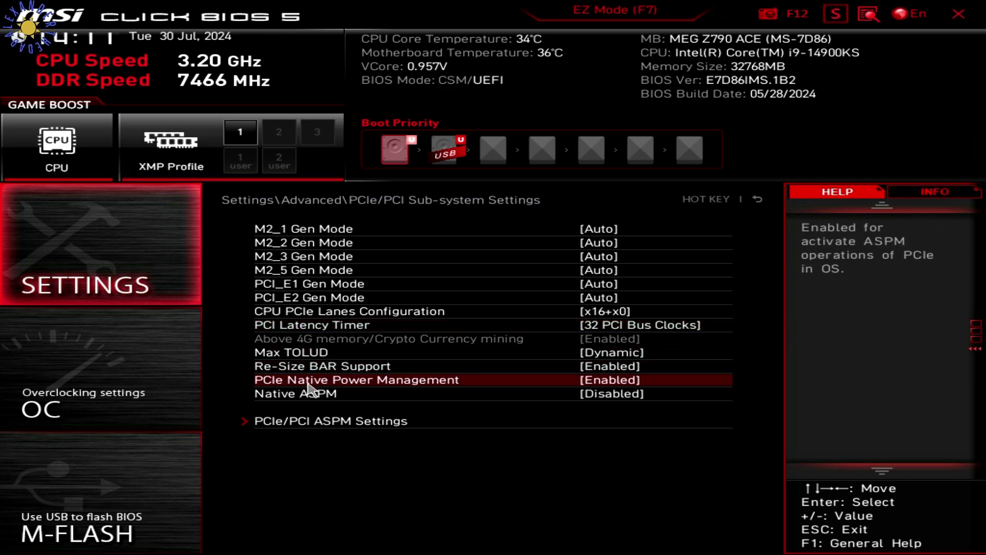
Review the PCIe/PCI ASPM and ACPI settings, leaving them at their defaults
click(308, 425)
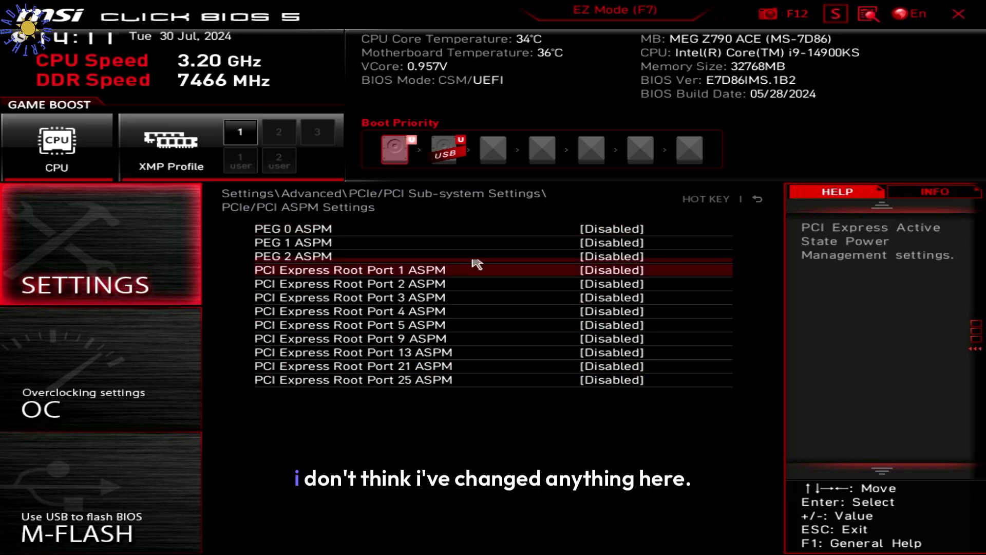
click(759, 202)
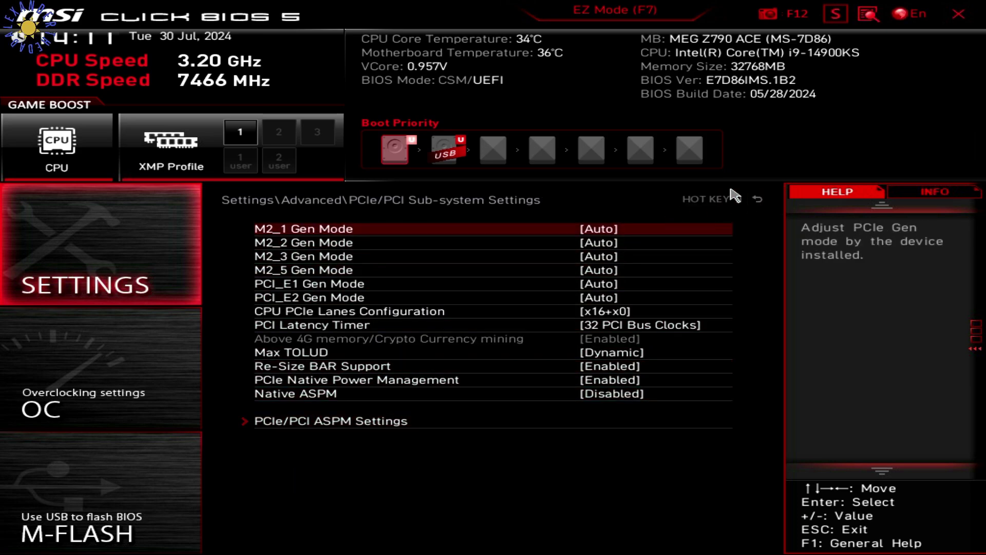
click(758, 202)
click(288, 244)
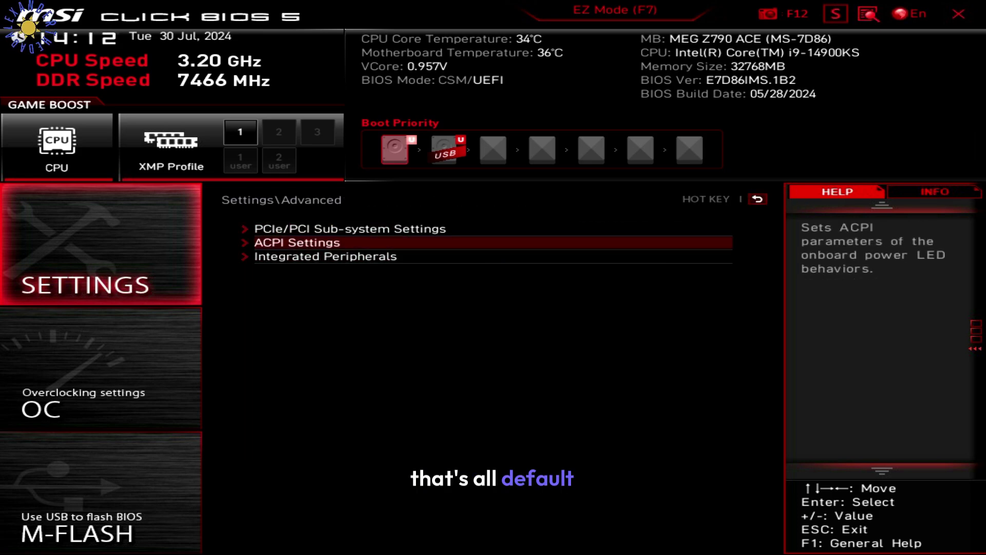
click(758, 200)
Review Integrated Peripherals: onboard LAN, Wi-Fi/BT, SATA hot plug and HD Audio Controller, all Disabled
click(393, 261)
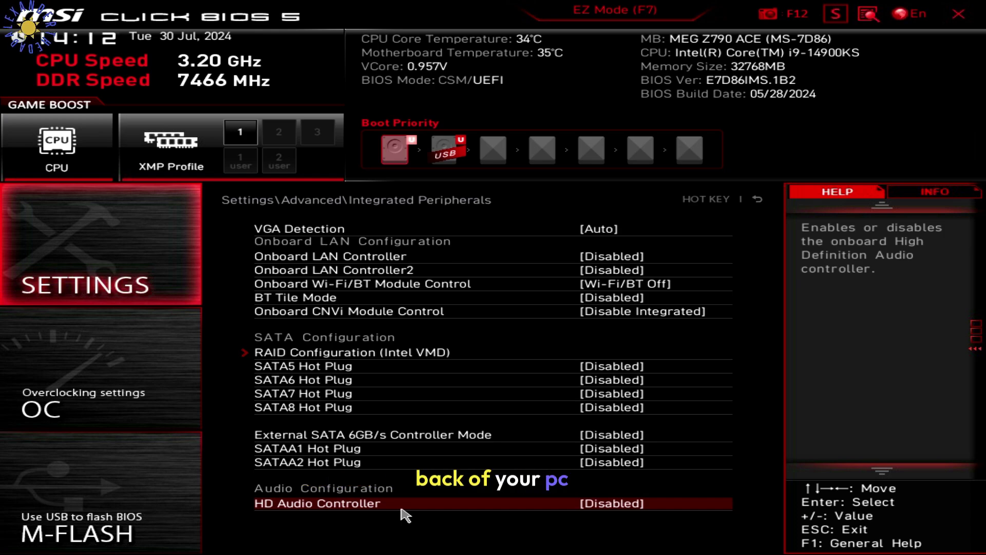
key(Up)
key(Down)
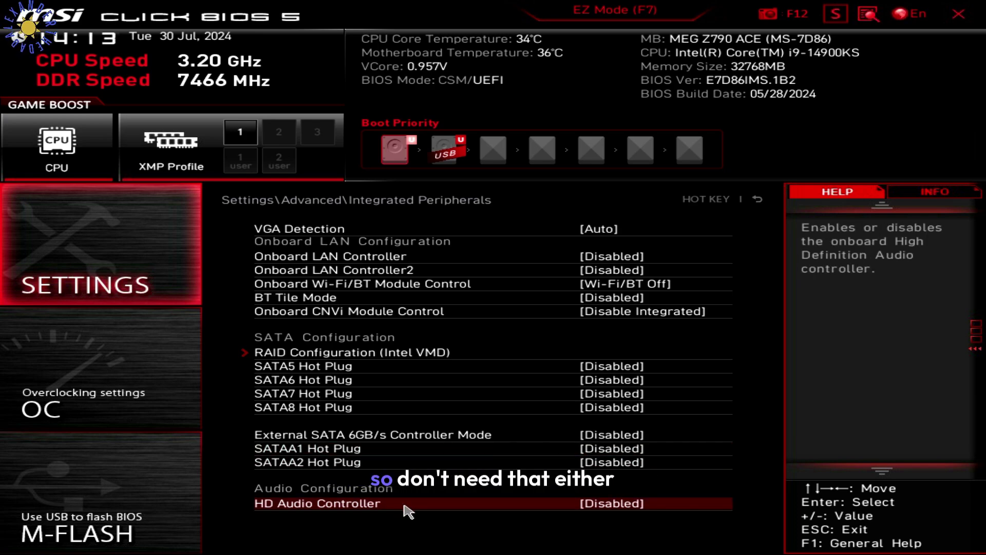
click(758, 199)
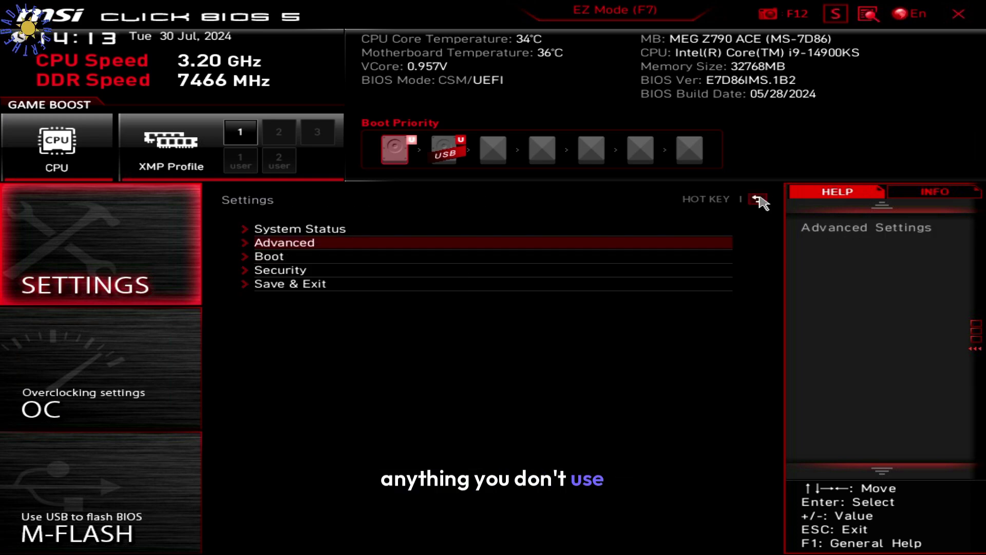
Check Integrated Graphics Configuration with PEG adapter, and Intel Thunderbolt with both options Disabled
click(289, 244)
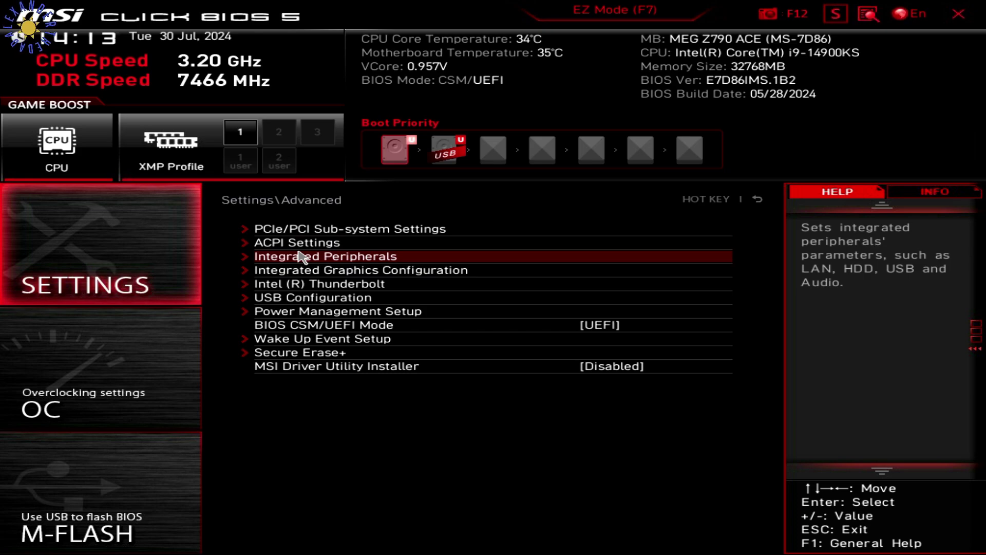
click(305, 271)
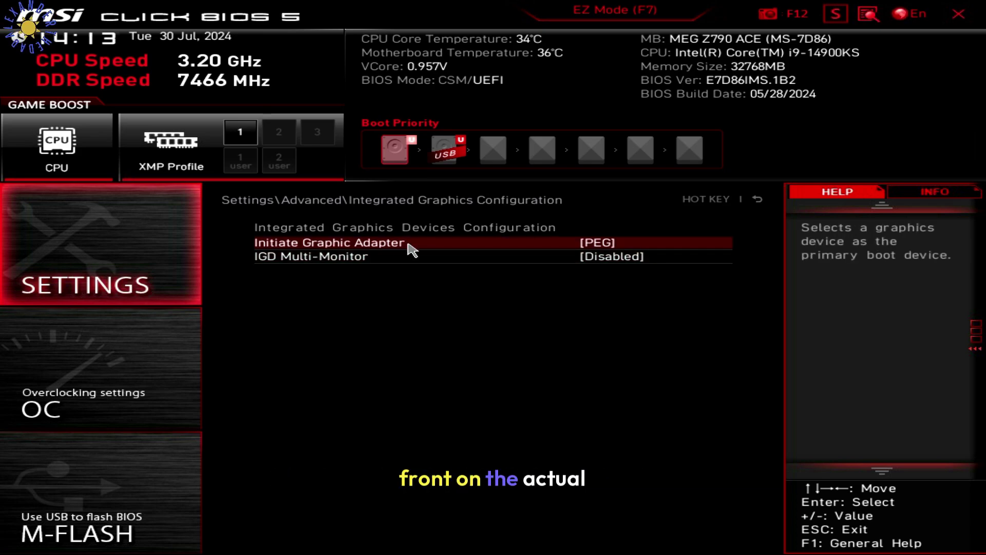
click(441, 259)
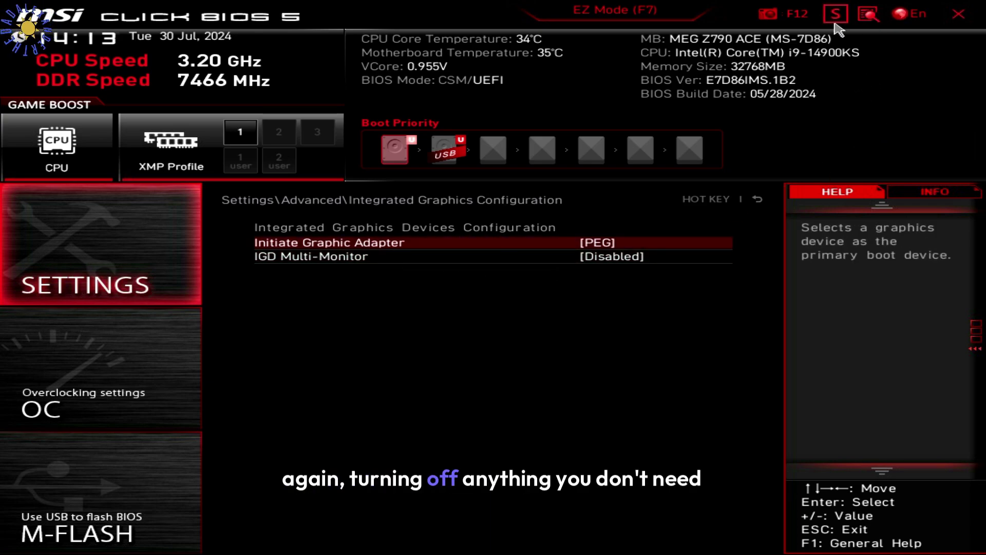
click(759, 199)
click(361, 284)
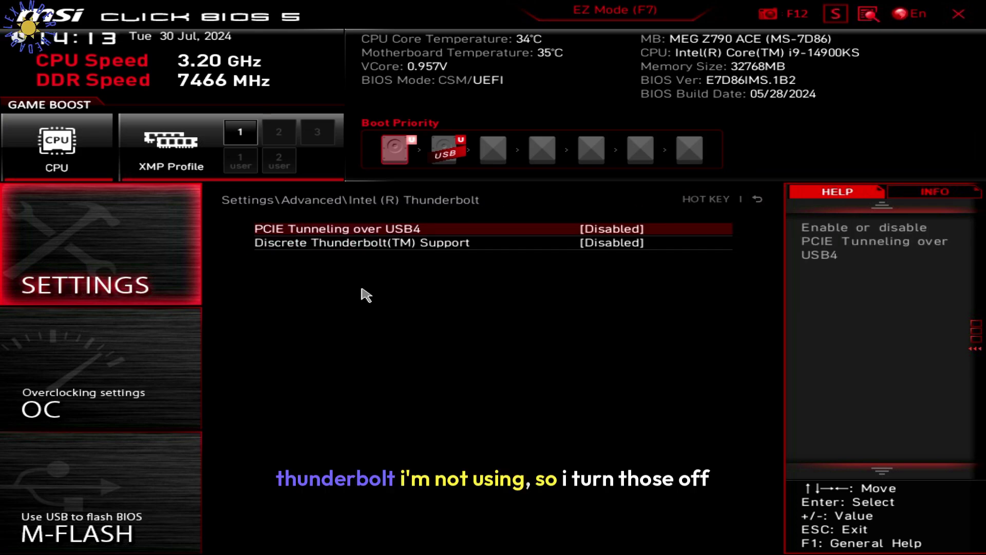
click(758, 200)
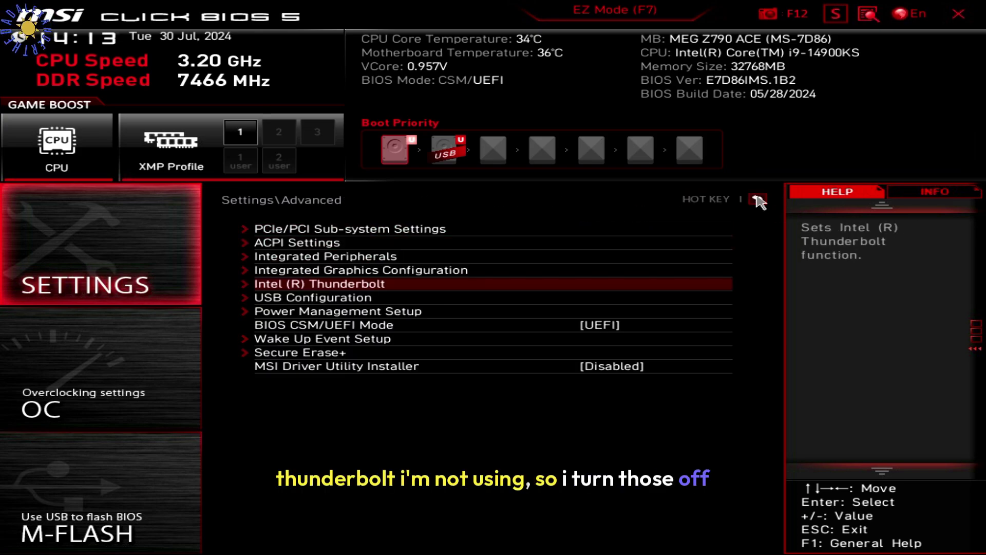
Review USB Configuration and USB Port Control, keeping XHCI Hand-off Disabled and Legacy USB Enabled
click(409, 297)
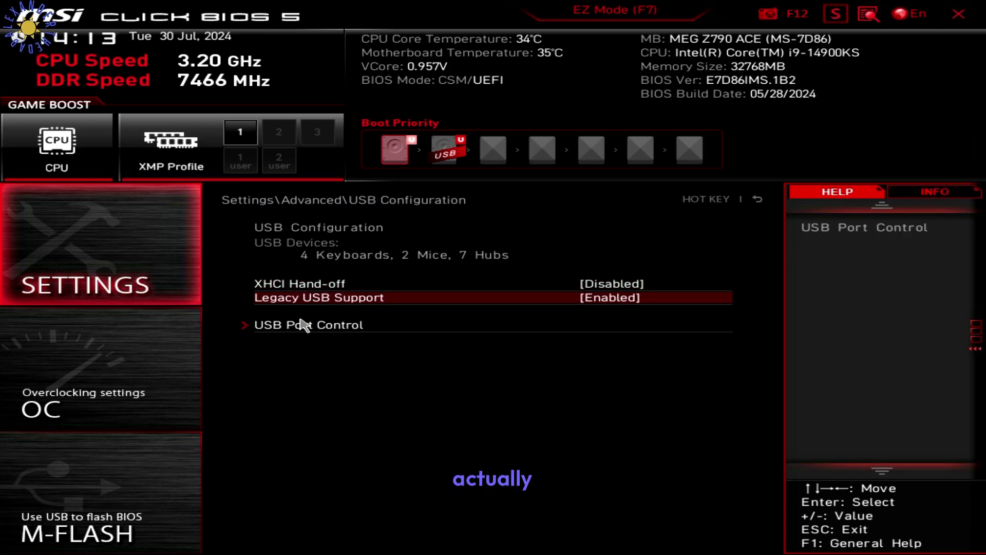
click(353, 325)
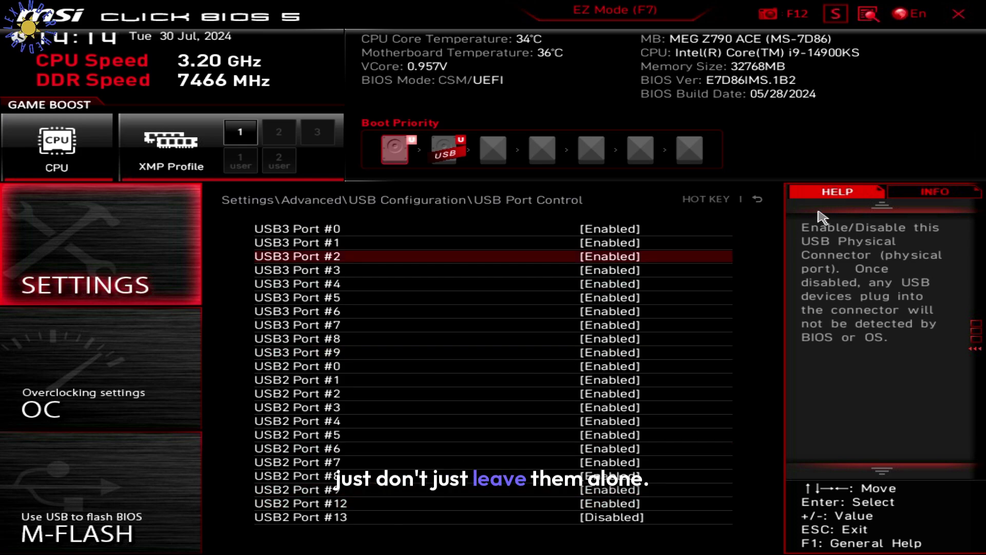
click(748, 203)
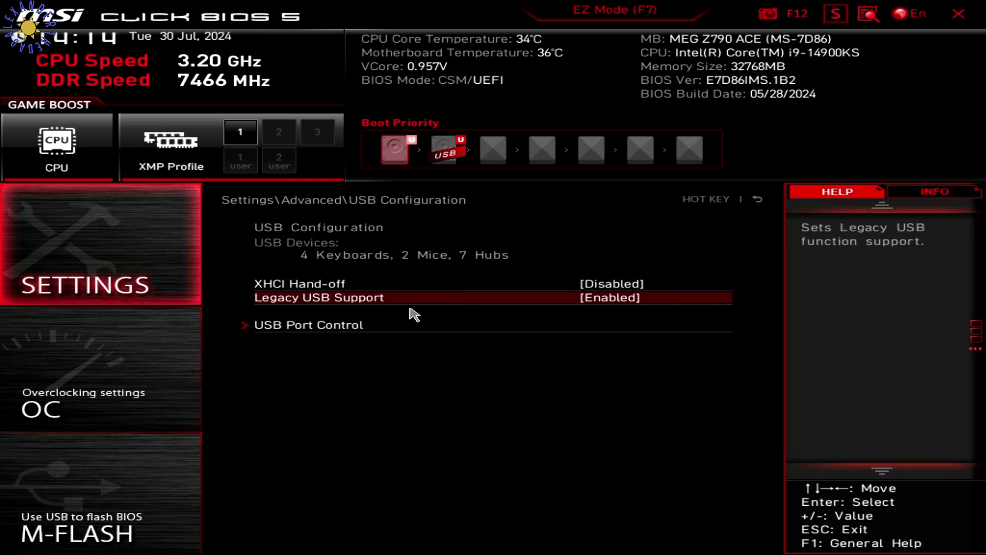
click(758, 200)
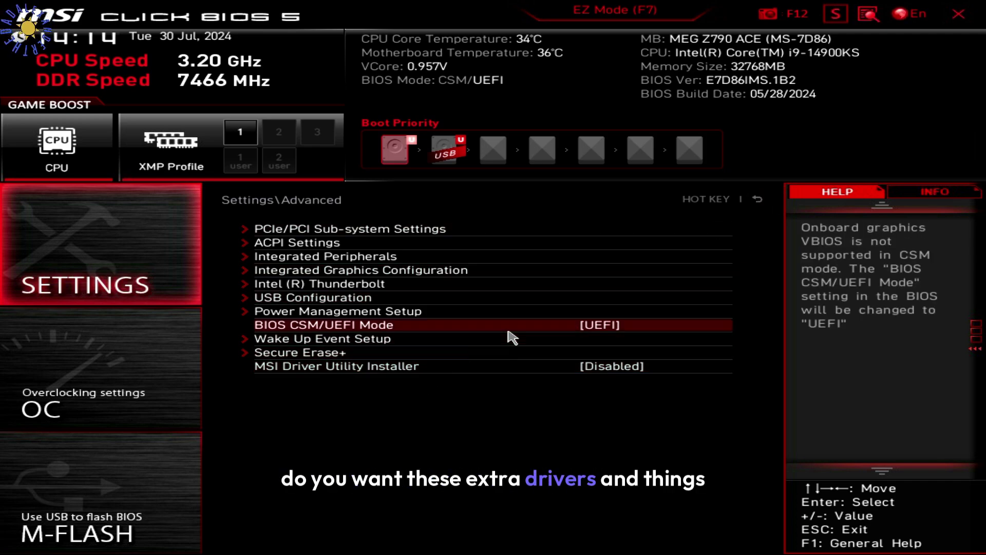
Keep Windows Boot Manager as Boot Option #1 in UEFI Hard Disk Drive BBS Priorities
click(760, 199)
click(316, 256)
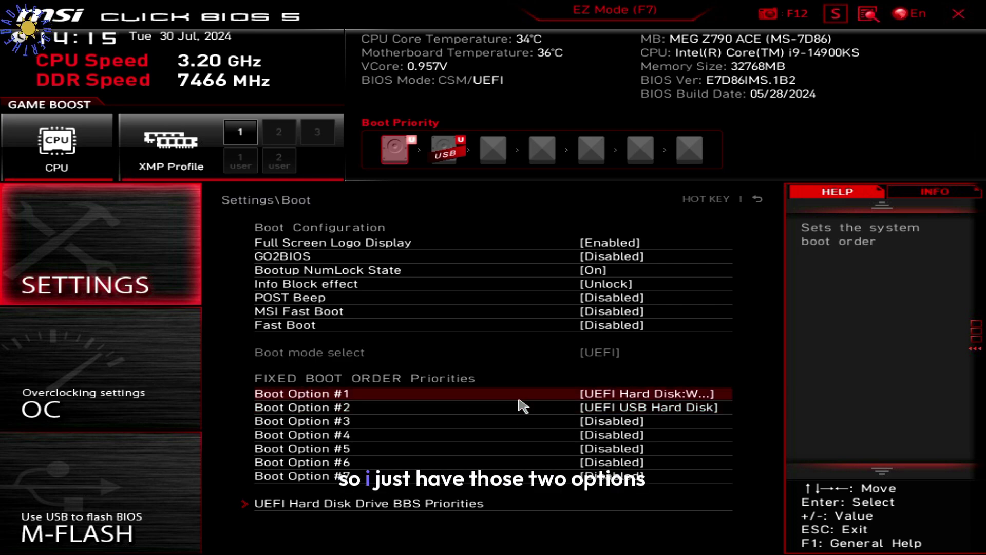
click(346, 505)
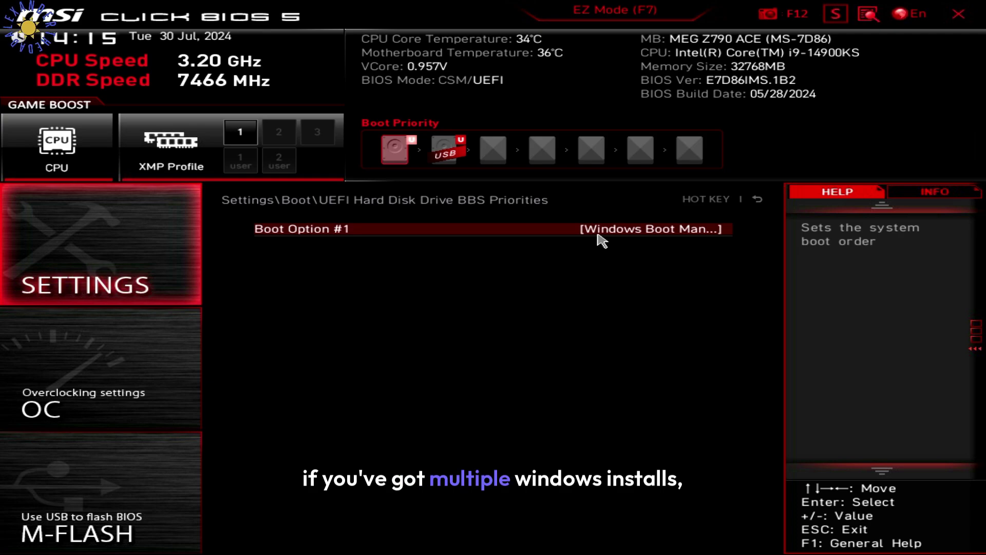
click(618, 233)
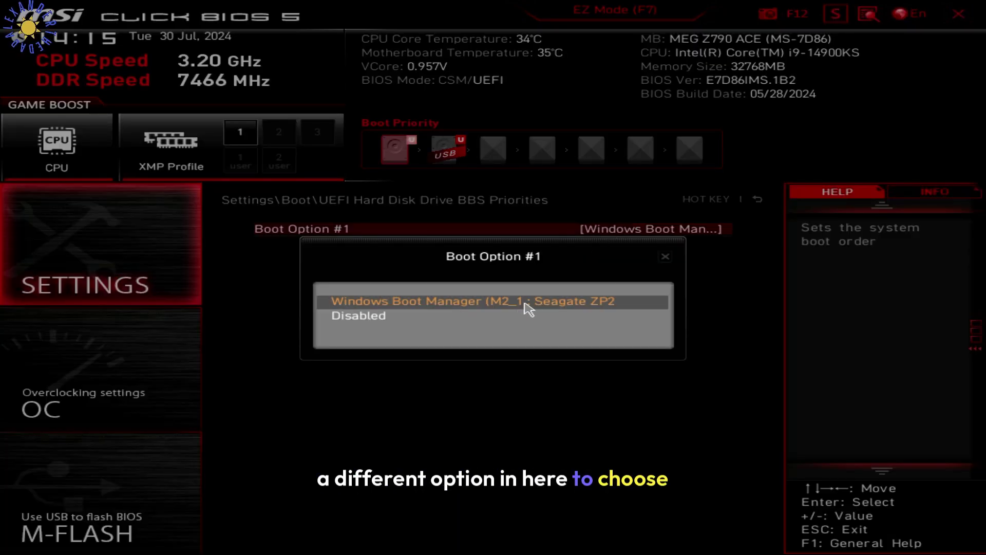
click(666, 256)
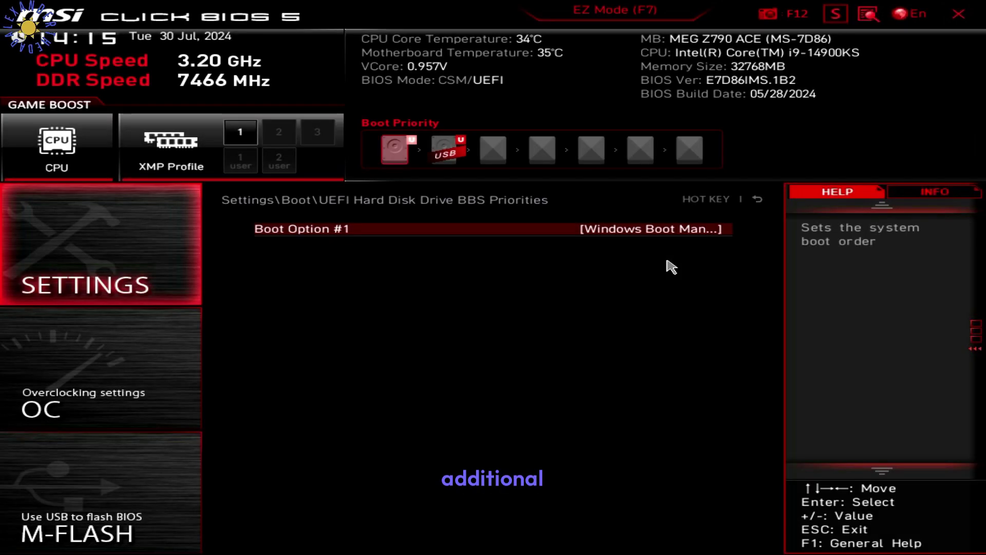
click(765, 202)
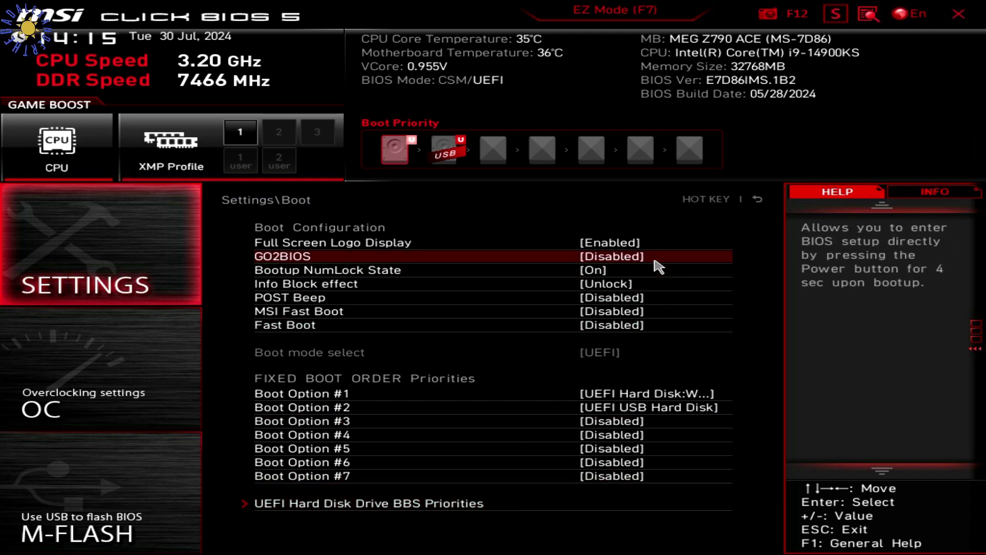
Inspect Security > Secure Boot, leaving it Disabled in Standard mode
click(757, 199)
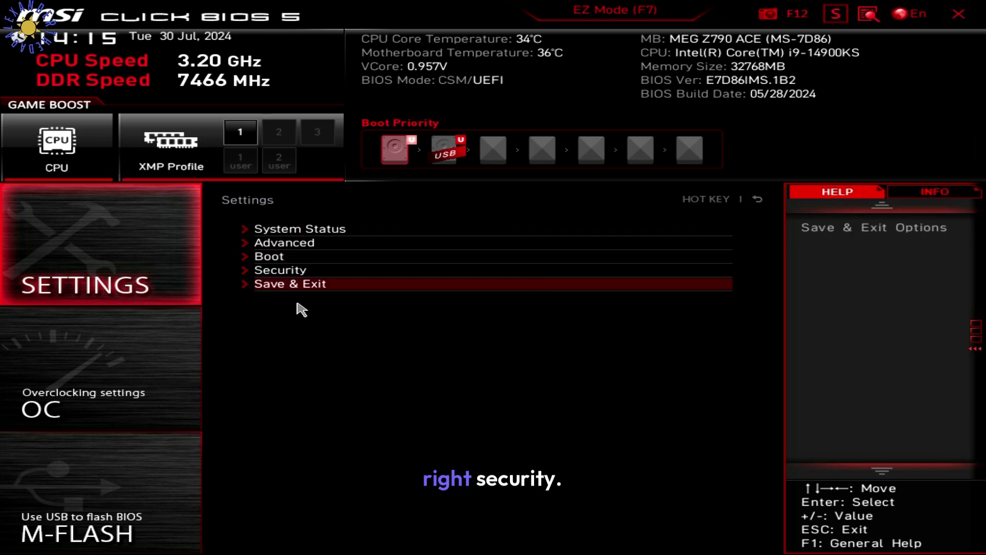
click(295, 276)
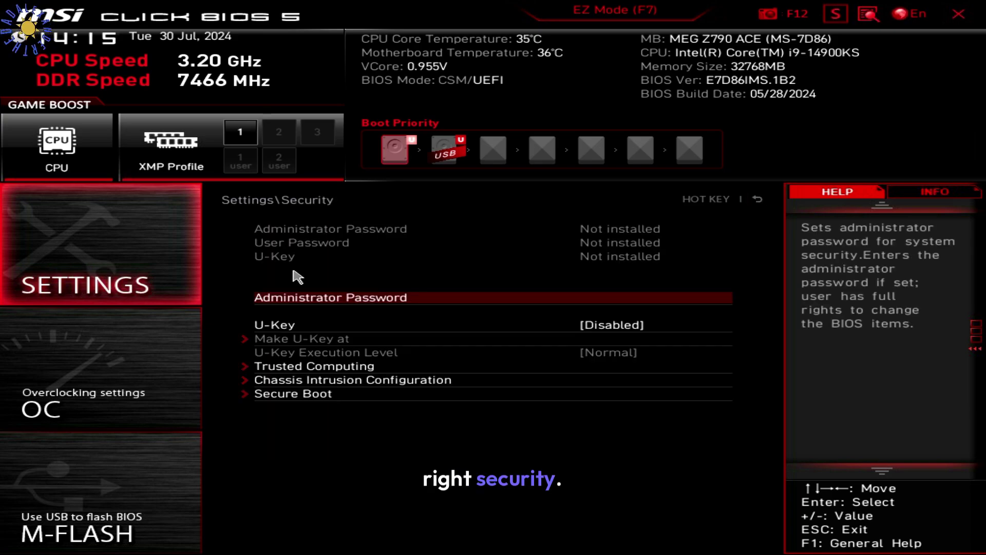
click(332, 396)
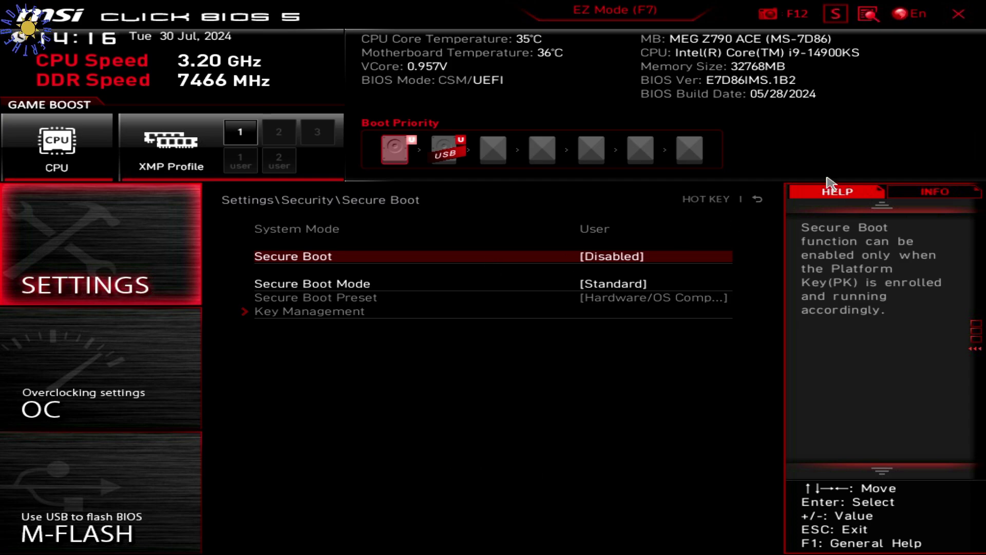
click(759, 200)
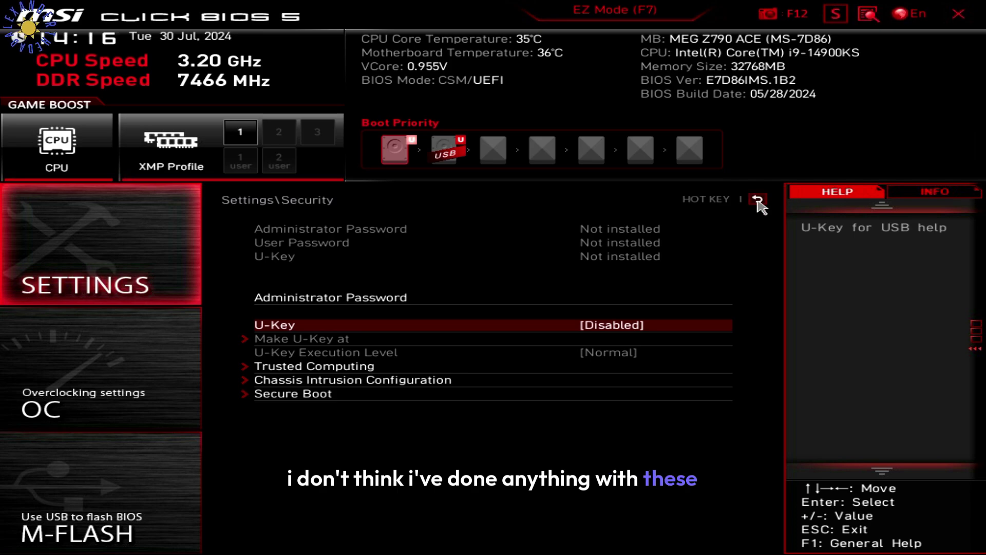
On the Overclocking page, keep OC Explore Mode set to Expert
click(153, 367)
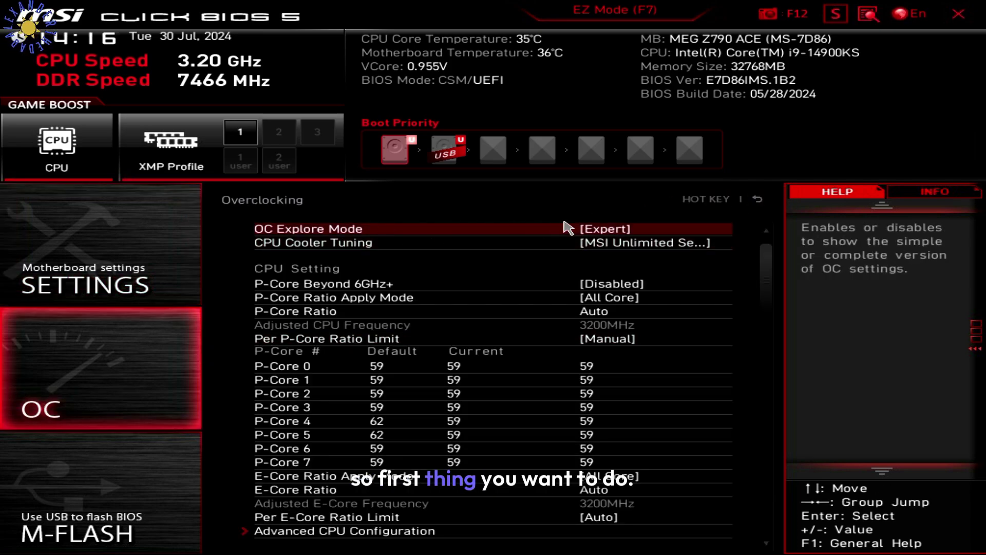
click(613, 236)
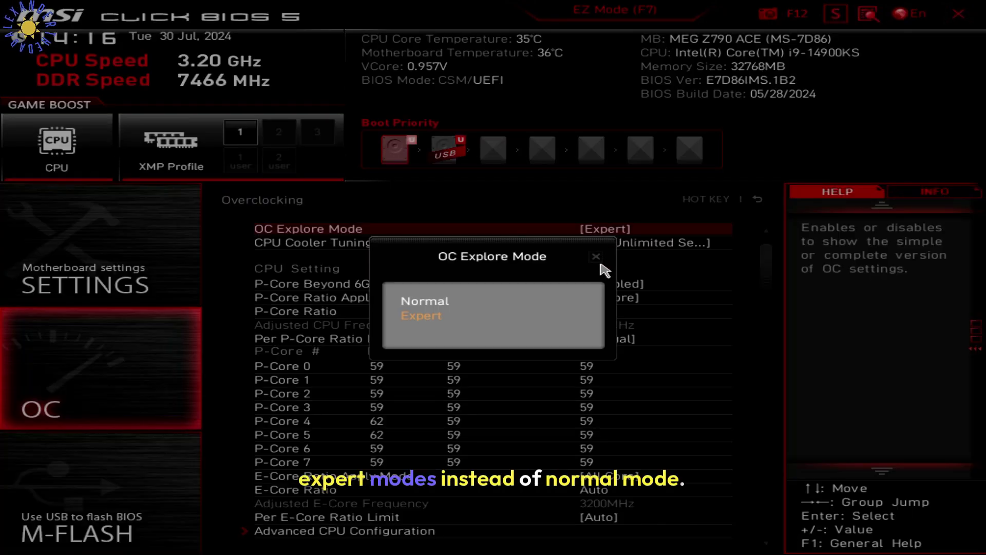
click(597, 255)
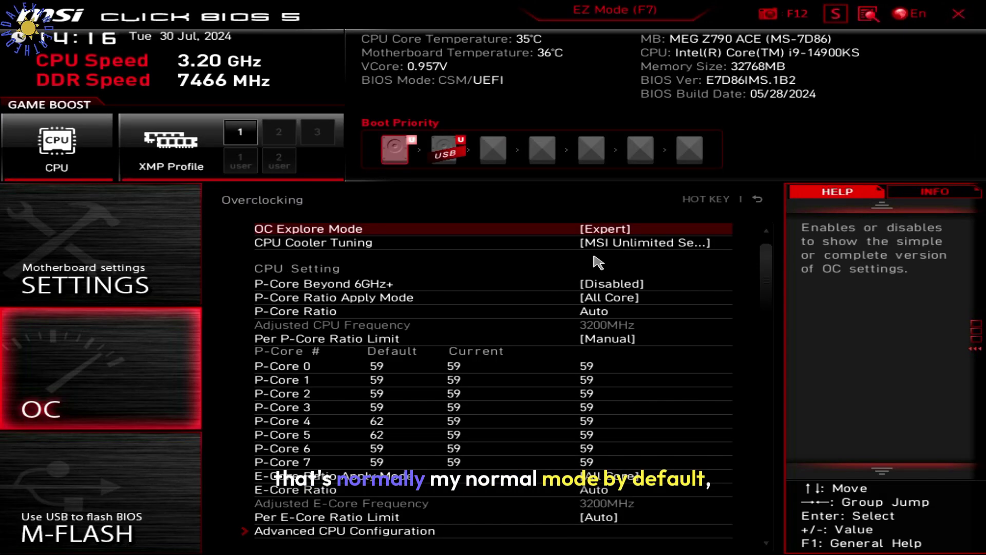
Browse the CPU Cooler Tuning presets: Intel Default, Intel Extreme and MSI Unlimited
click(434, 248)
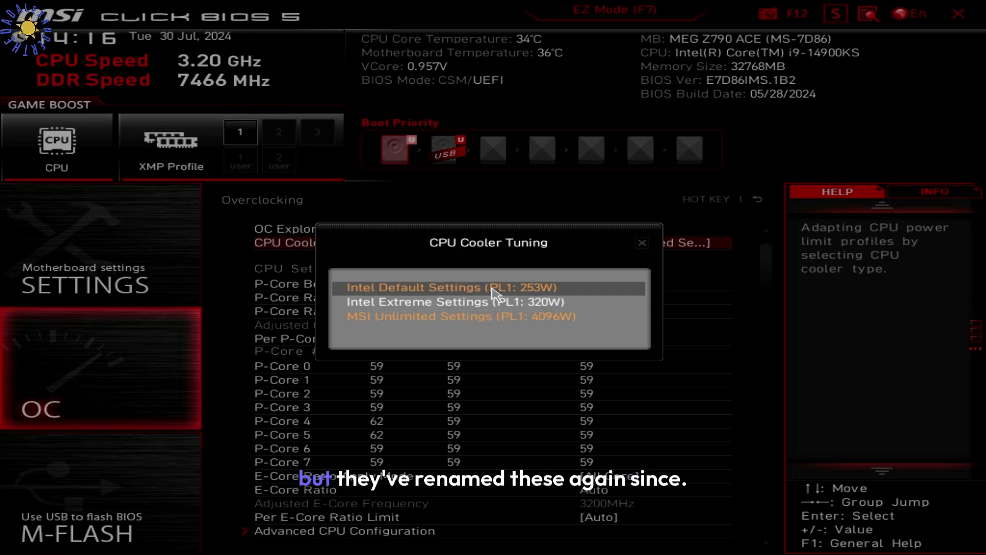
key(Up)
key(Up)
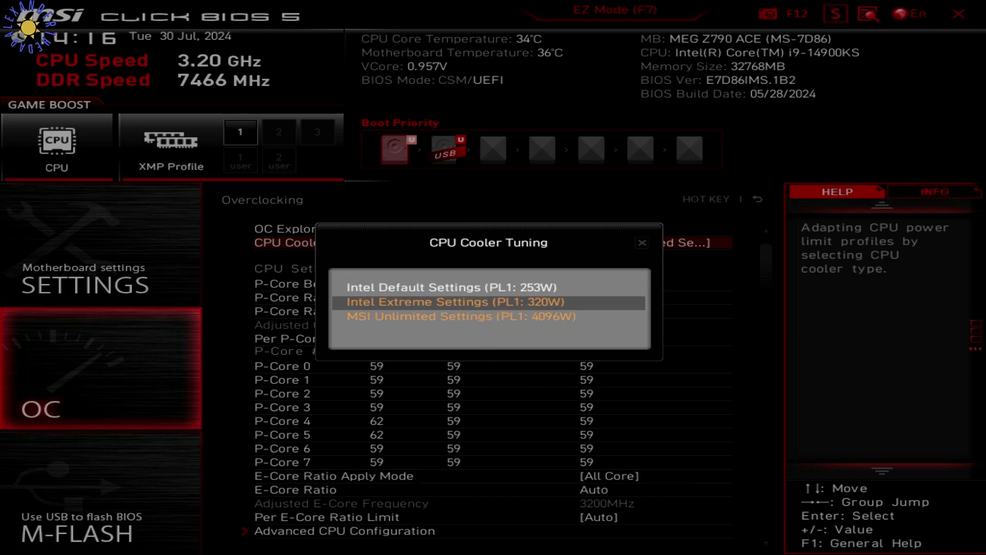
key(Up)
key(Down)
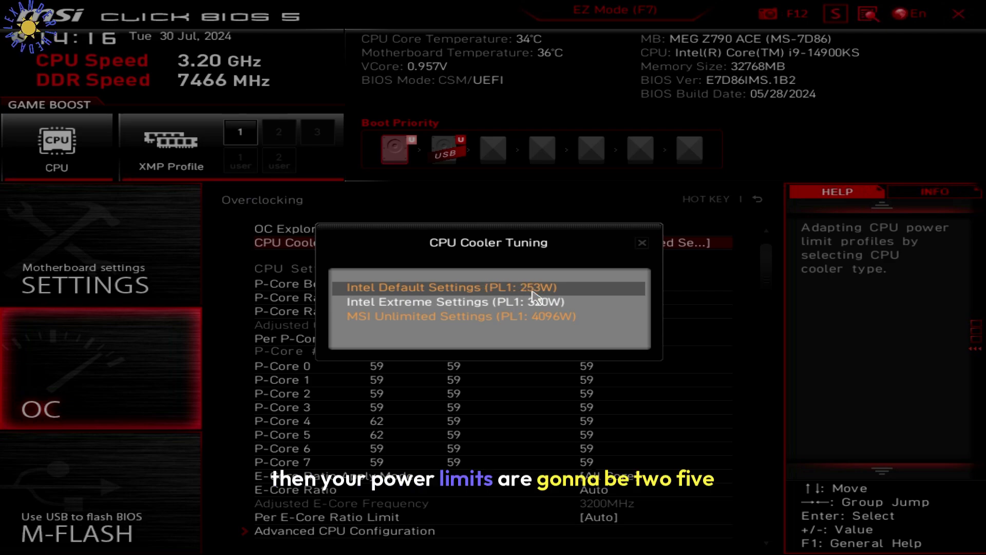
key(Down)
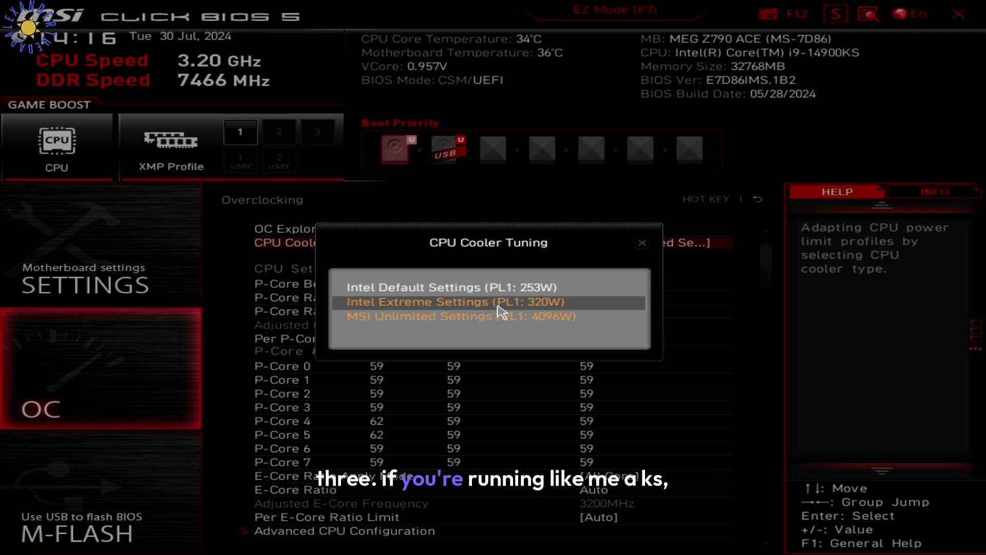
key(Up)
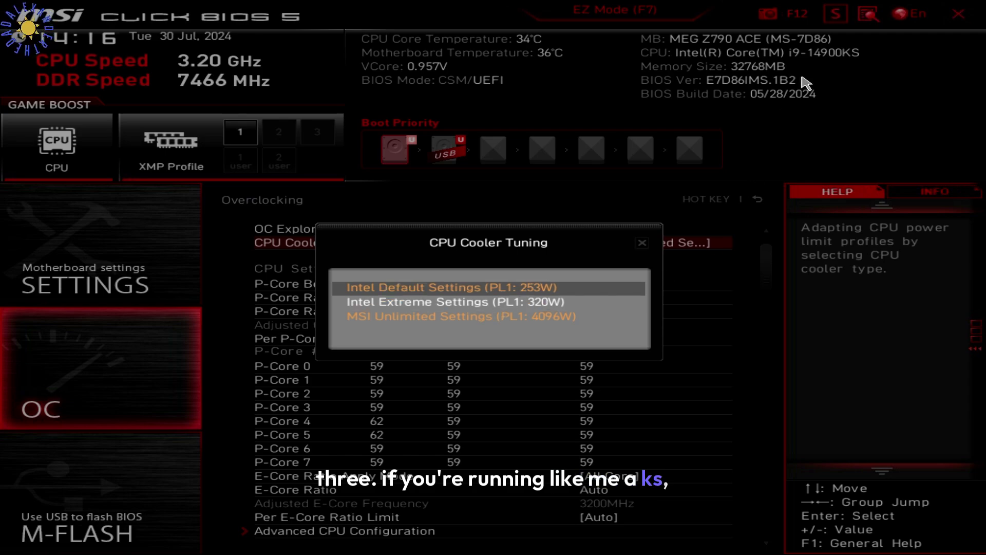
Keep CPU Cooler Tuning at MSI Unlimited Settings and move to the P-Core 4 ratio (59)
click(527, 318)
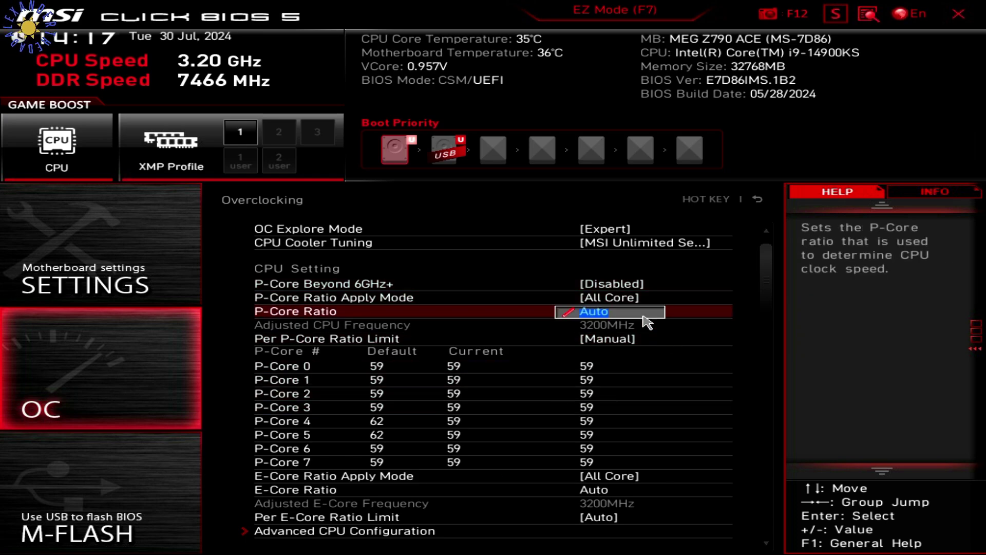
key(Down)
key(Down)
key(Down)
key(Down)
key(Down)
key(Down)
key(Down)
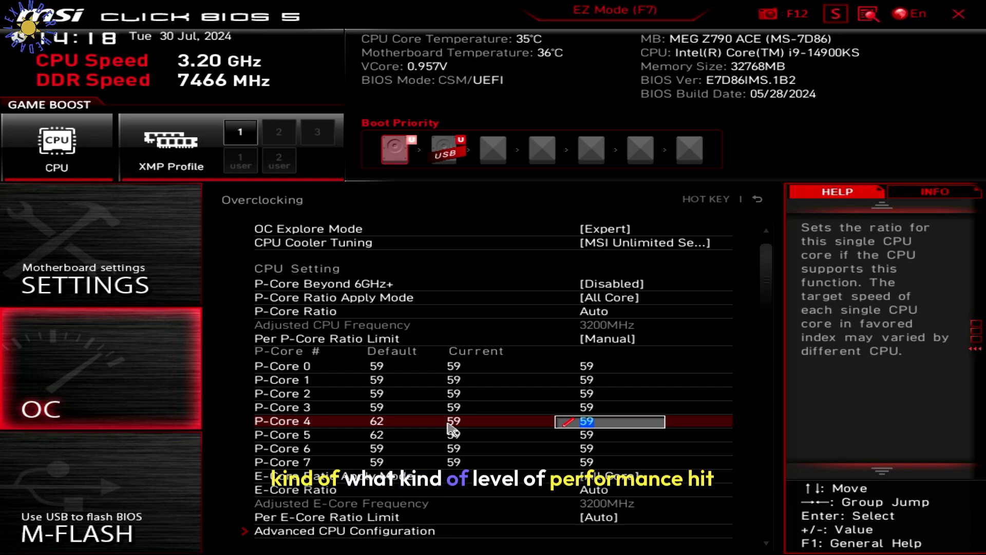
key(Up)
key(Up)
key(Up)
key(Up)
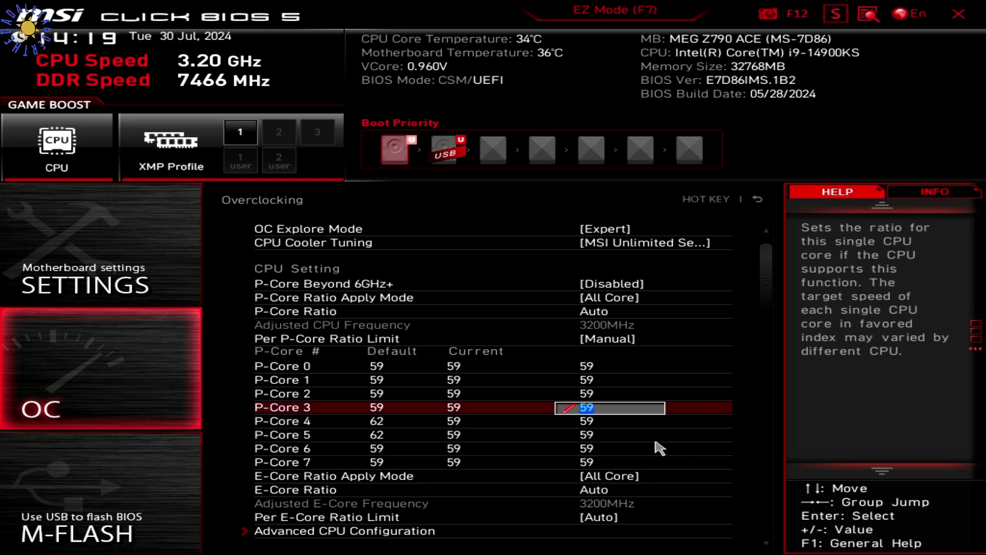
scroll(552, 409, down, 7)
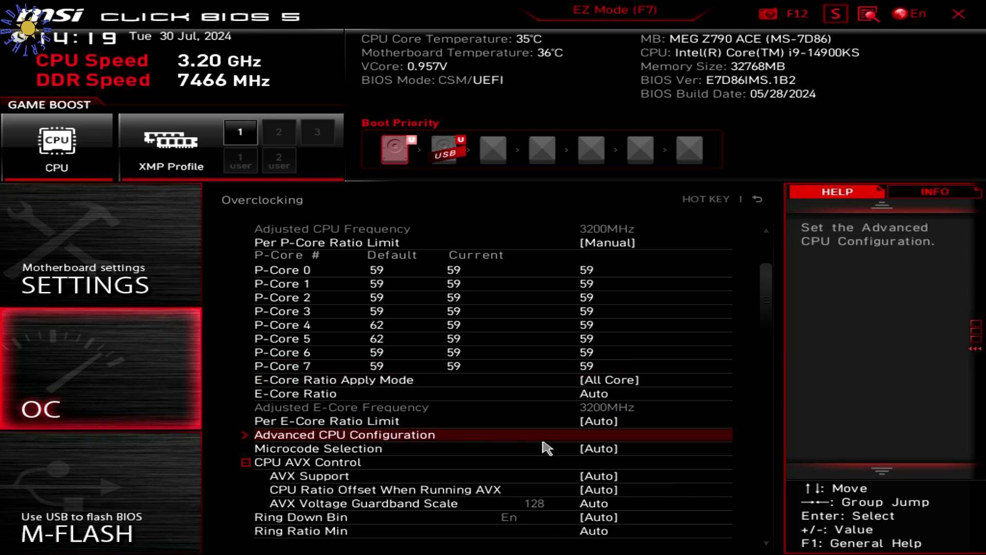
Open Advanced CPU Configuration, showing Hyper-Threading Disabled and 8 active E-Cores
scroll(546, 448, down, 4)
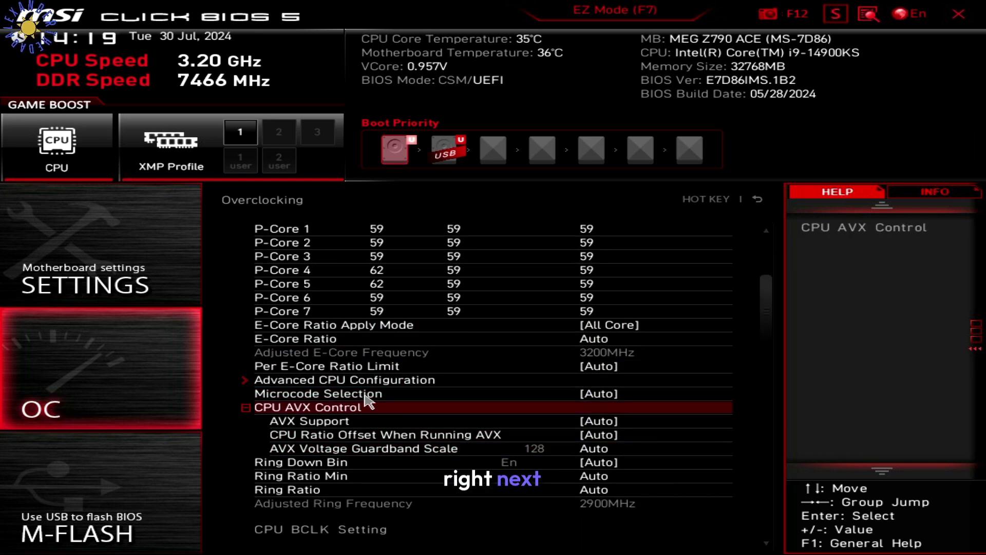
click(368, 383)
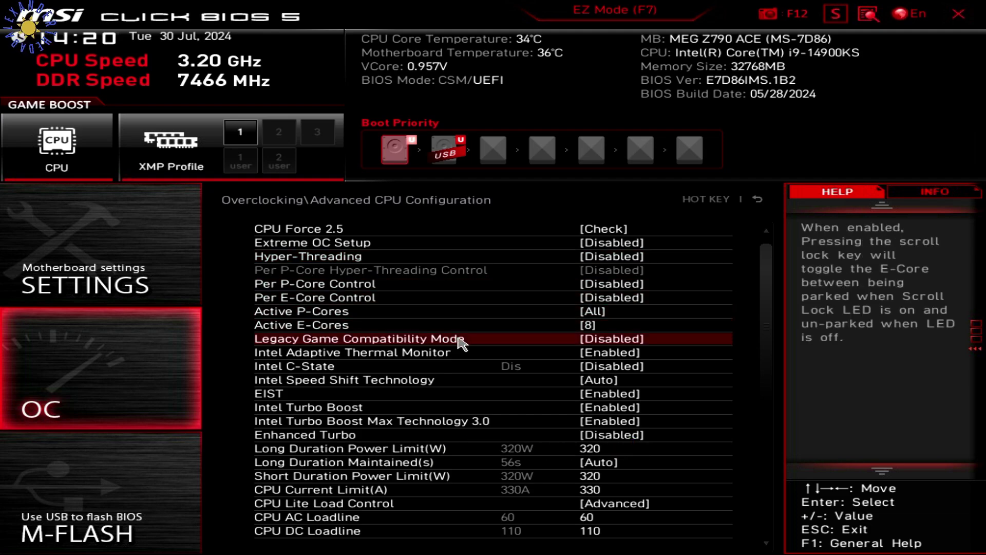
click(443, 329)
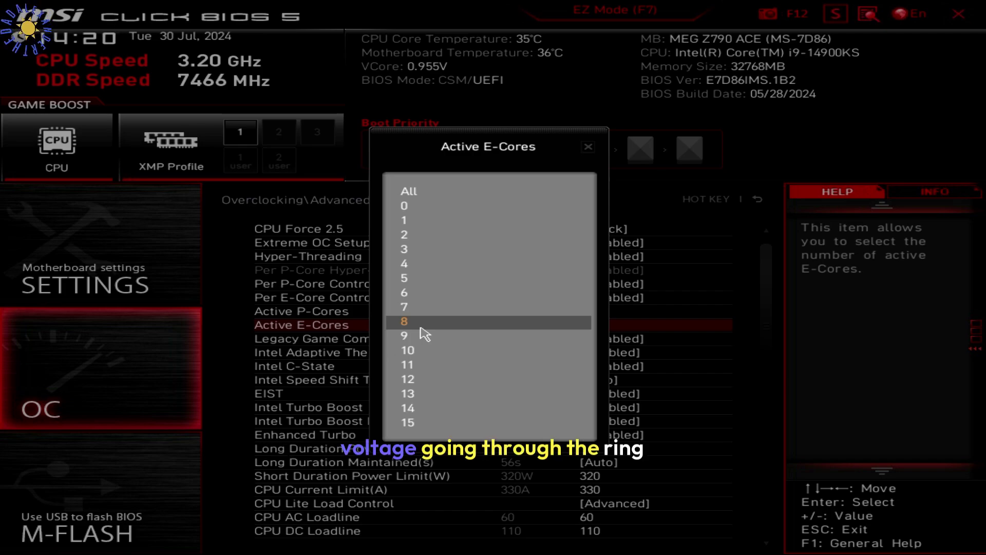
key(Up)
key(Up)
key(Up)
key(Up)
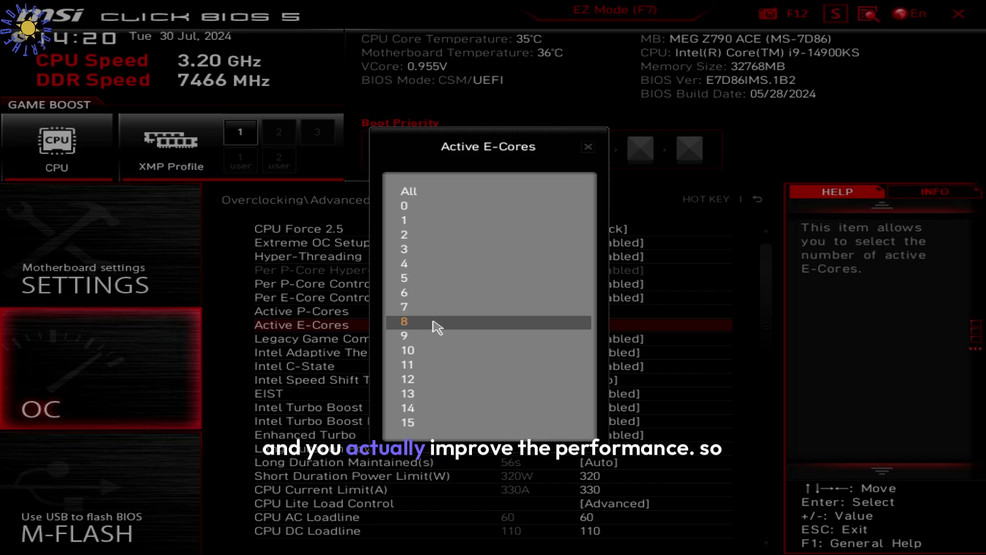
key(Down)
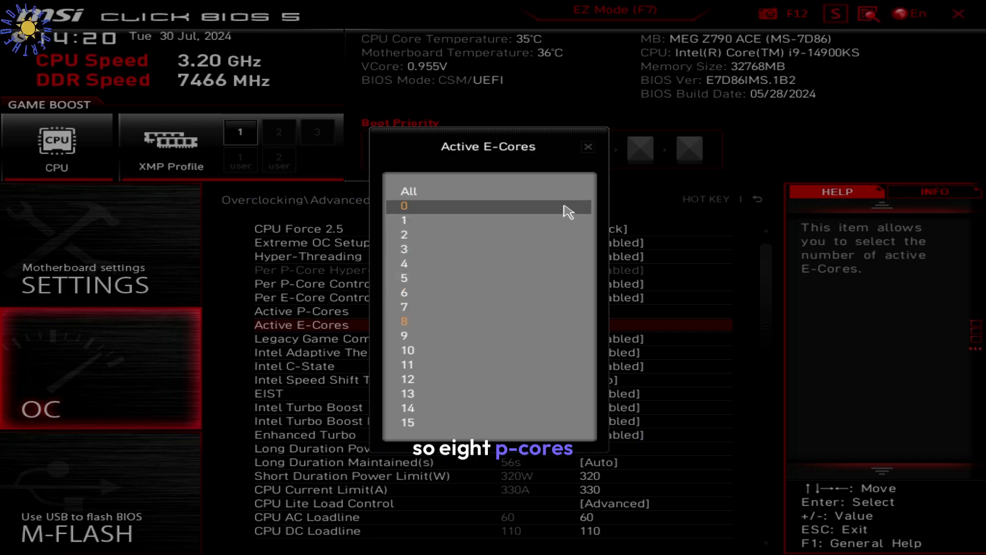
click(587, 149)
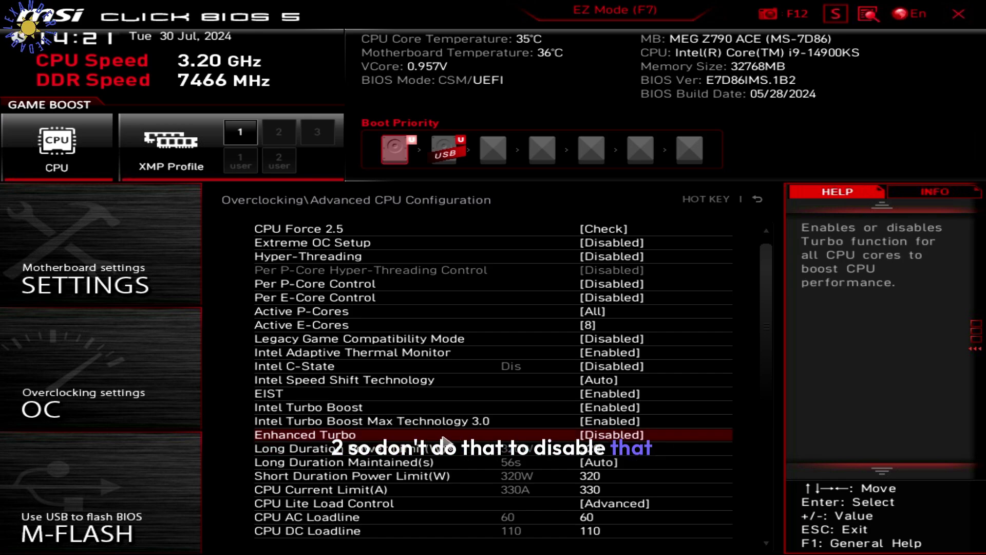
click(440, 477)
scroll(441, 480, down, 3)
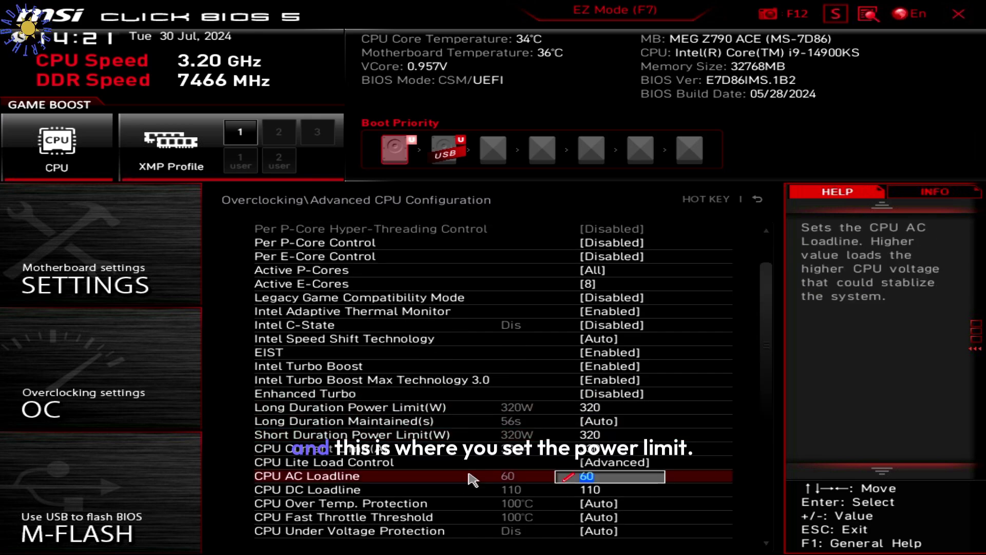
click(559, 411)
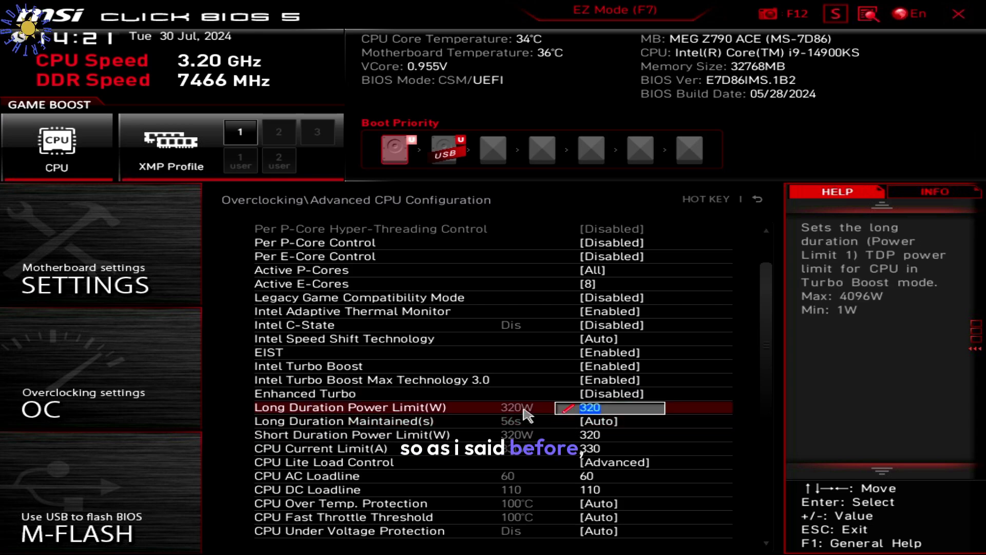
click(584, 411)
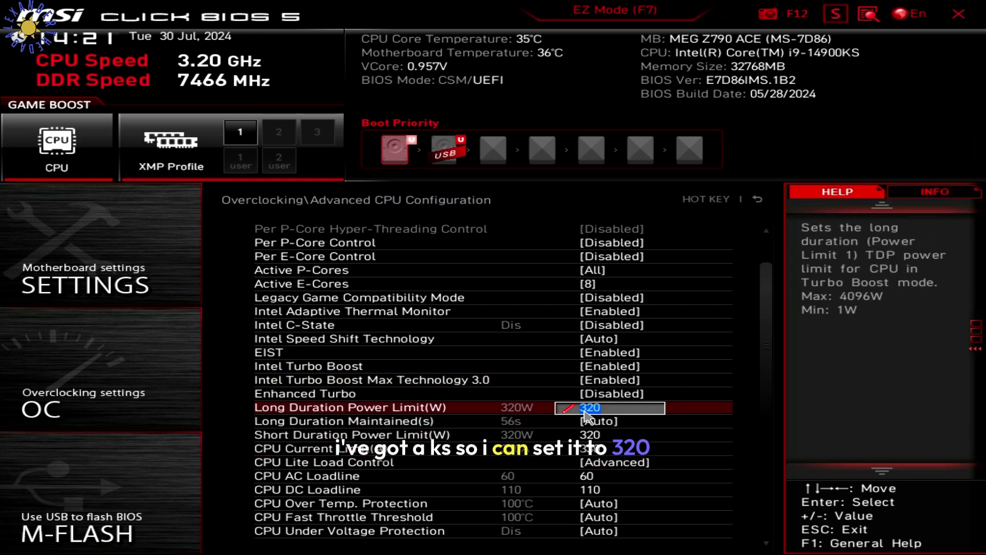
click(380, 449)
click(370, 436)
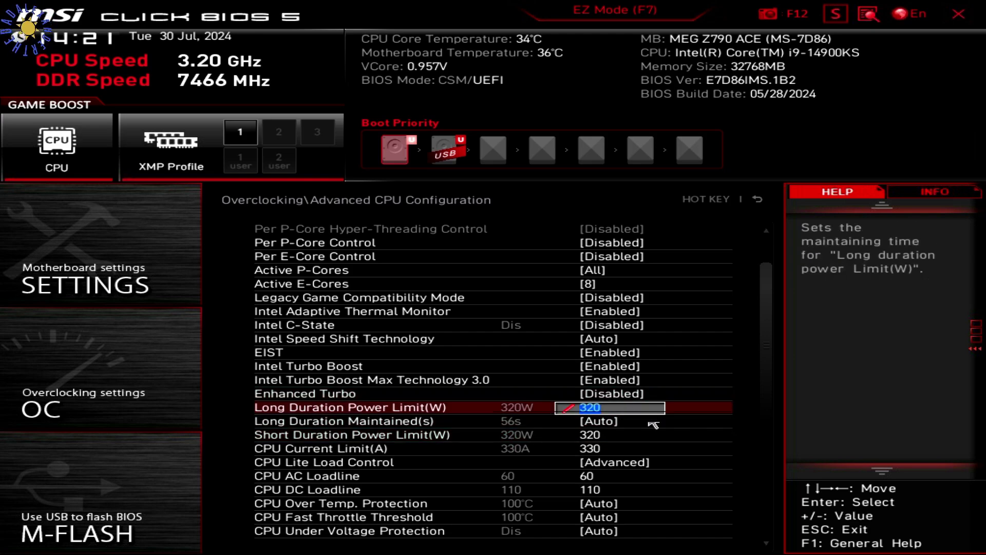
click(616, 437)
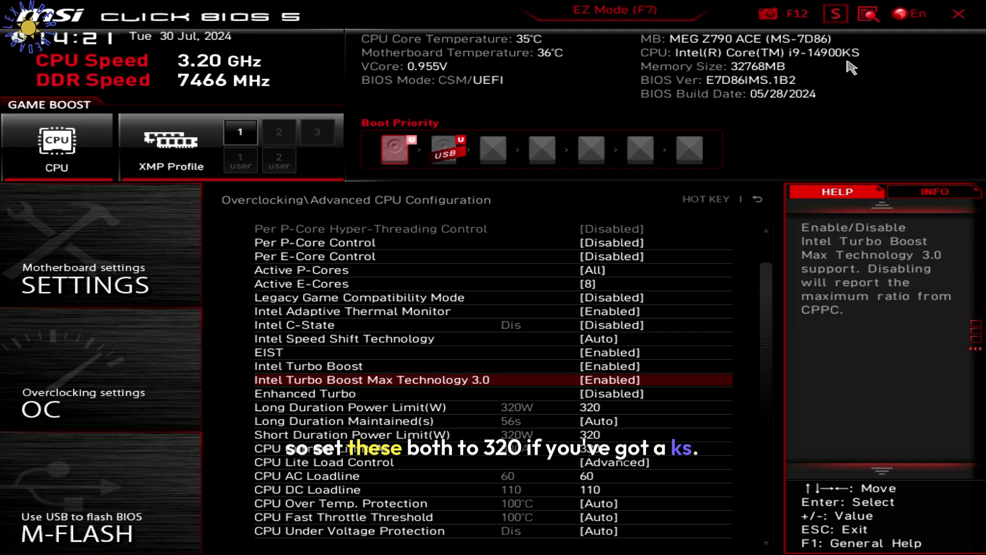
click(642, 409)
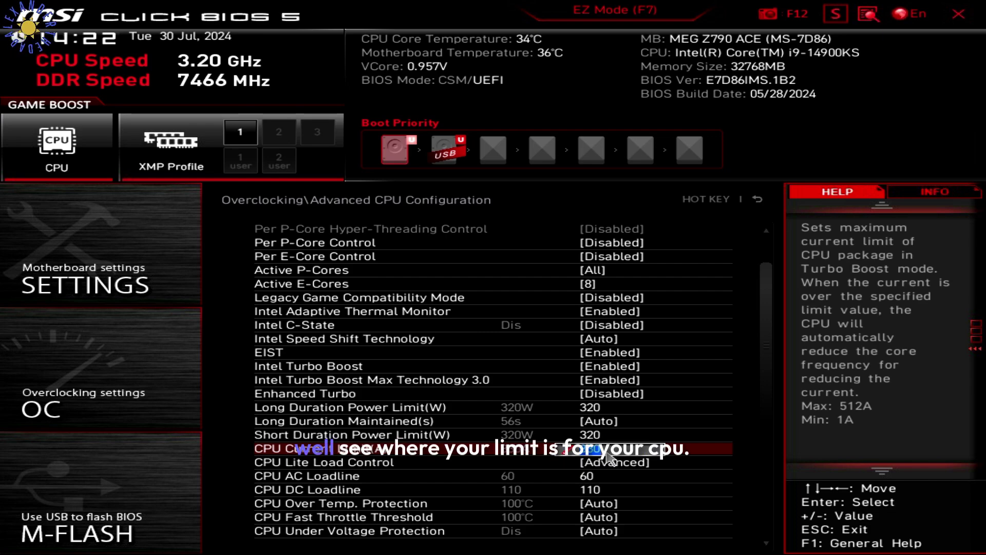
key(Escape)
key(Up)
key(Return)
key(Escape)
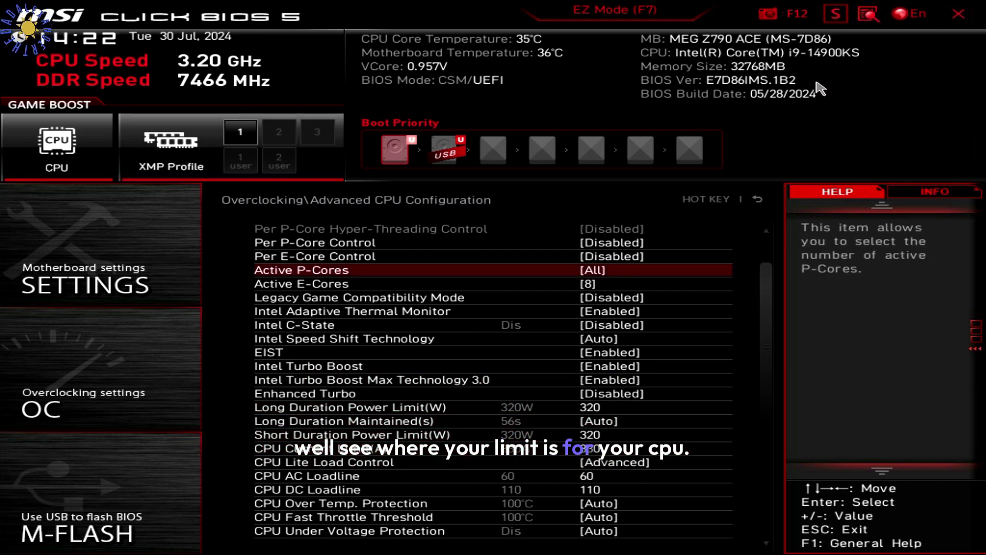
click(617, 477)
key(Up)
key(Up)
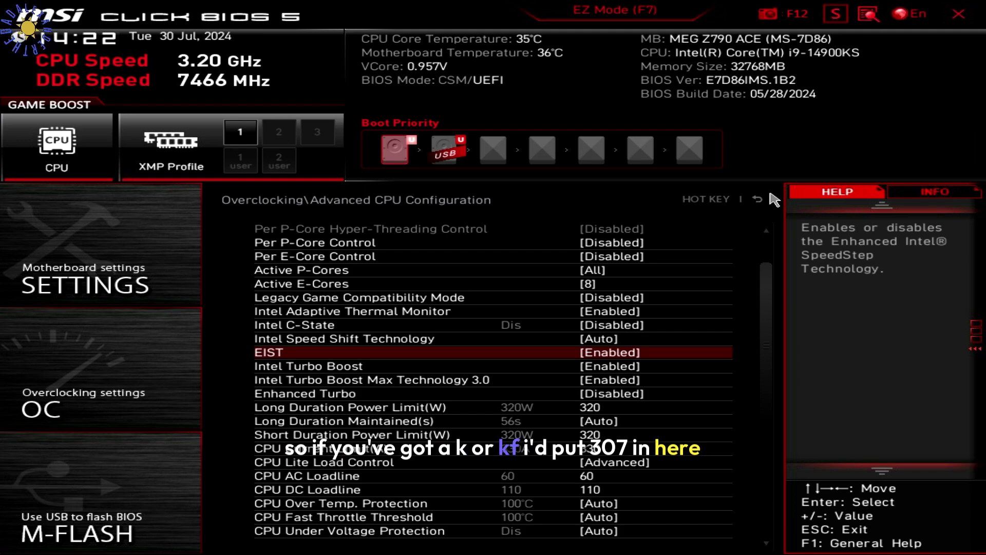
click(551, 452)
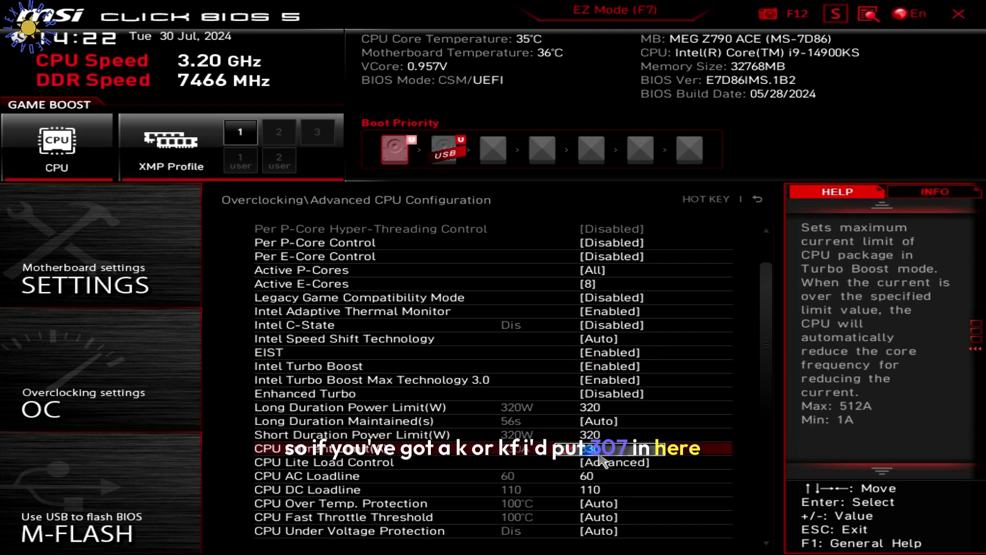
scroll(591, 457, down, 3)
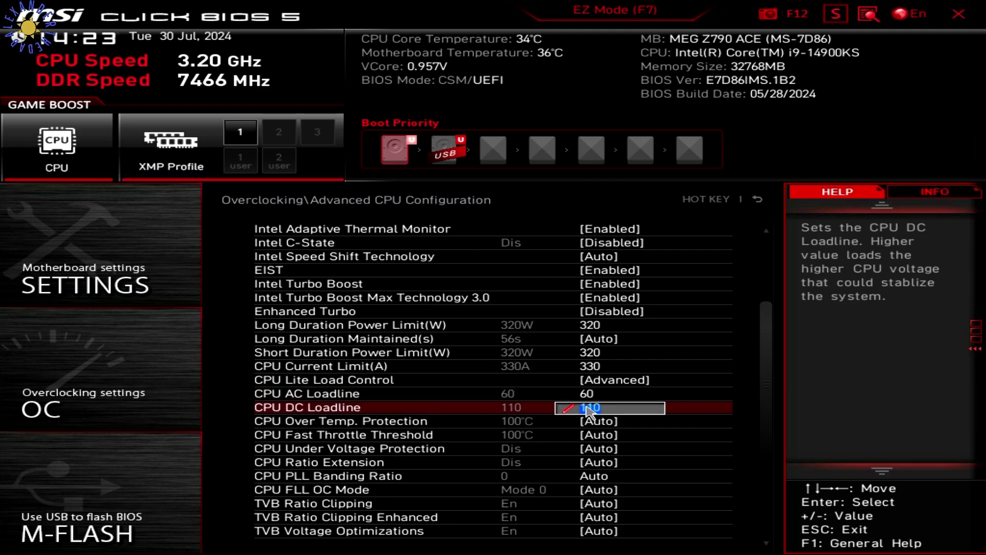
Scroll down Advanced CPU Configuration to the IA CEP Support options, both Disabled
scroll(576, 424, down, 7)
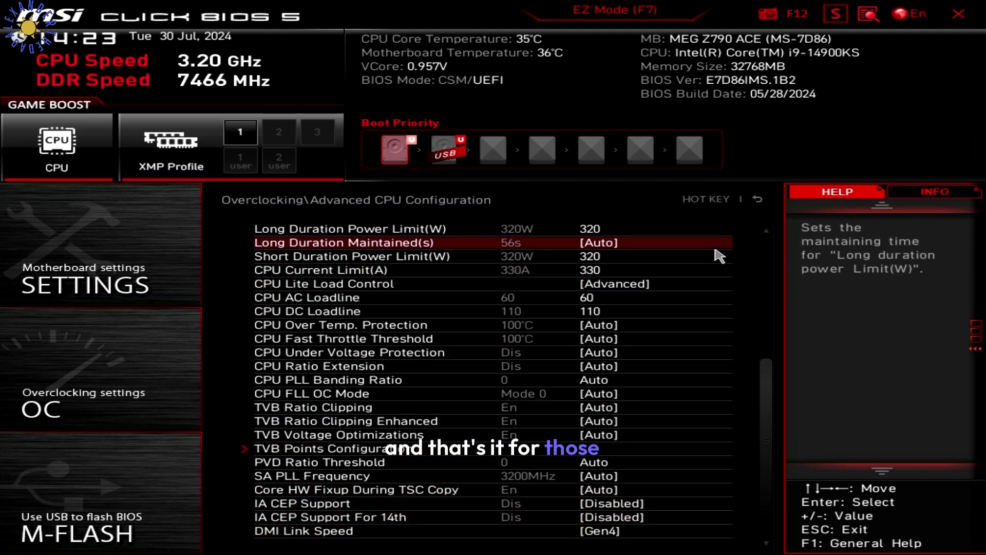
Return to the Overclocking list and scroll past Ring Ratio Min down to the DRAM Setting rows
click(759, 199)
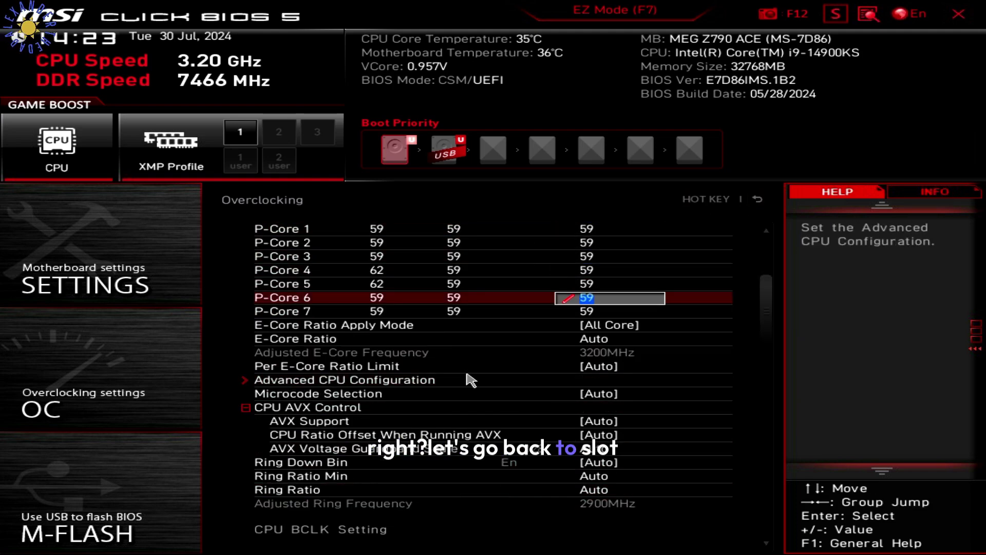
scroll(399, 437, down, 6)
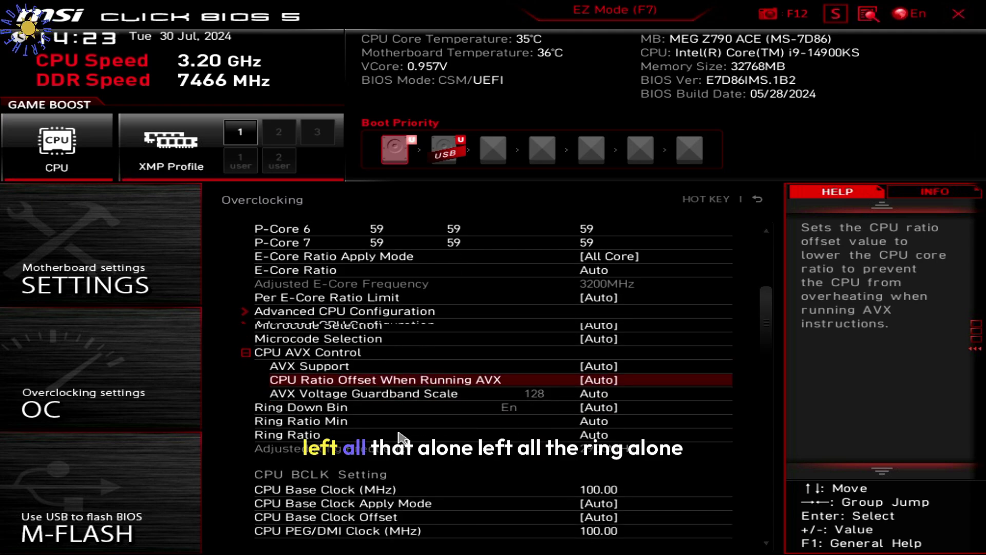
click(339, 391)
scroll(360, 385, down, 2)
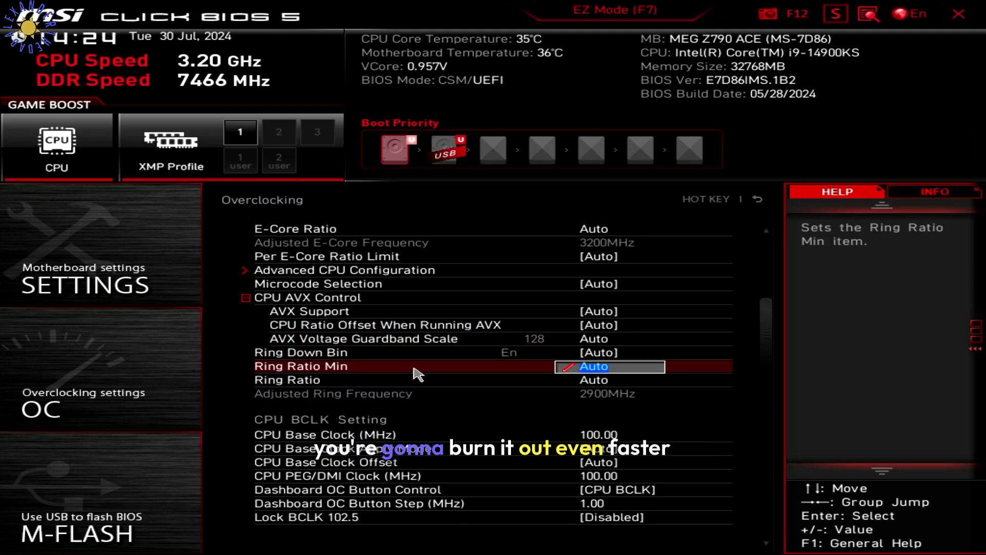
scroll(415, 380, down, 3)
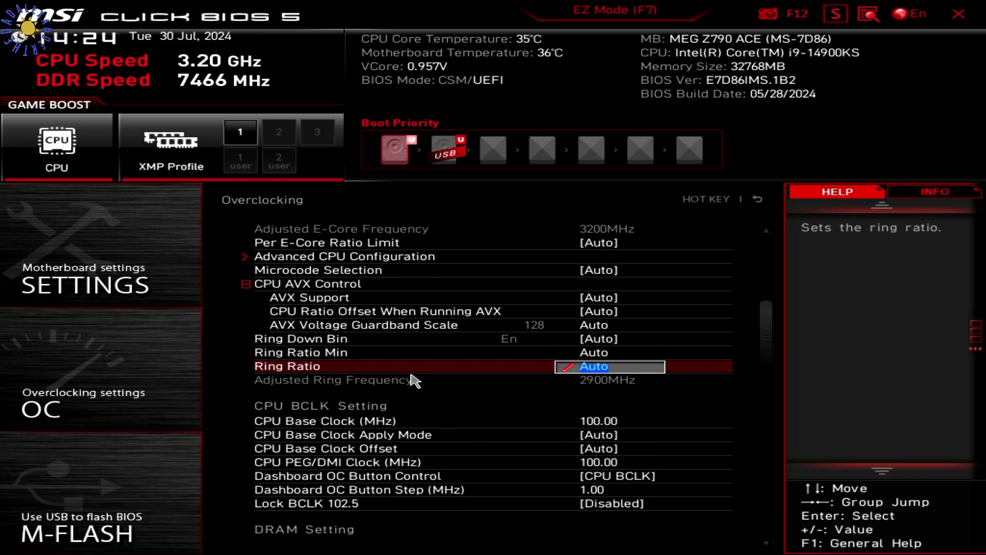
scroll(415, 380, down, 8)
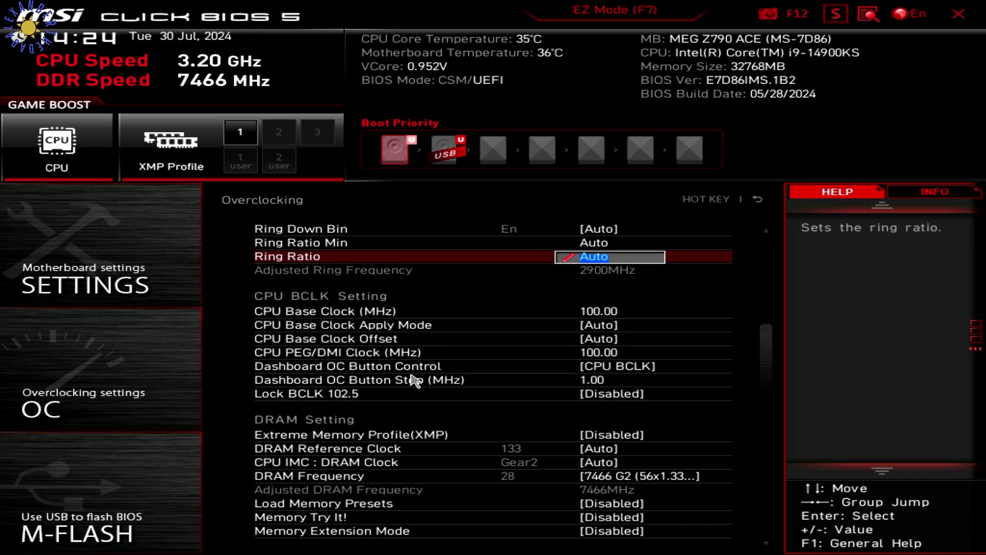
scroll(415, 380, down, 2)
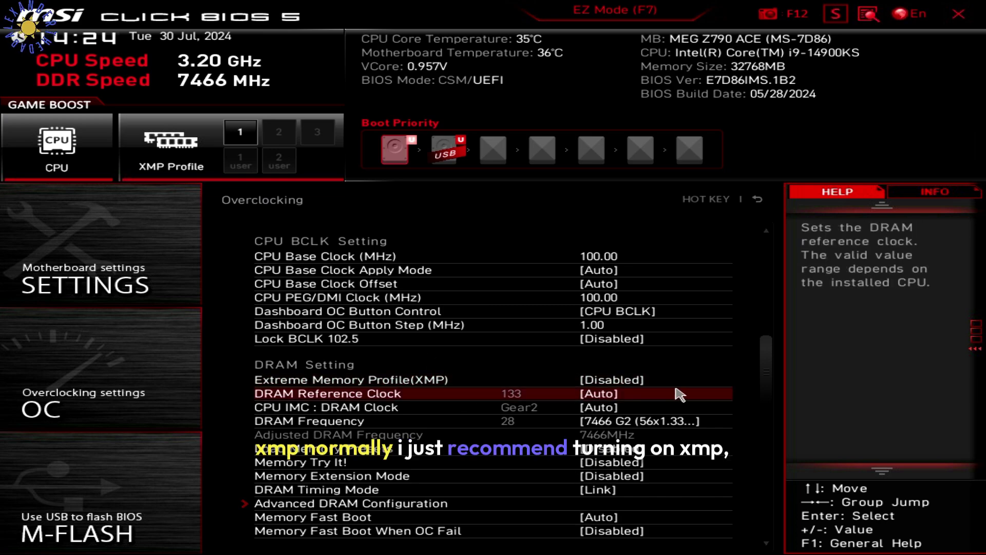
Check the XMP choices, leaving XMP Disabled, and keep DRAM Frequency at 7466 G2
click(650, 387)
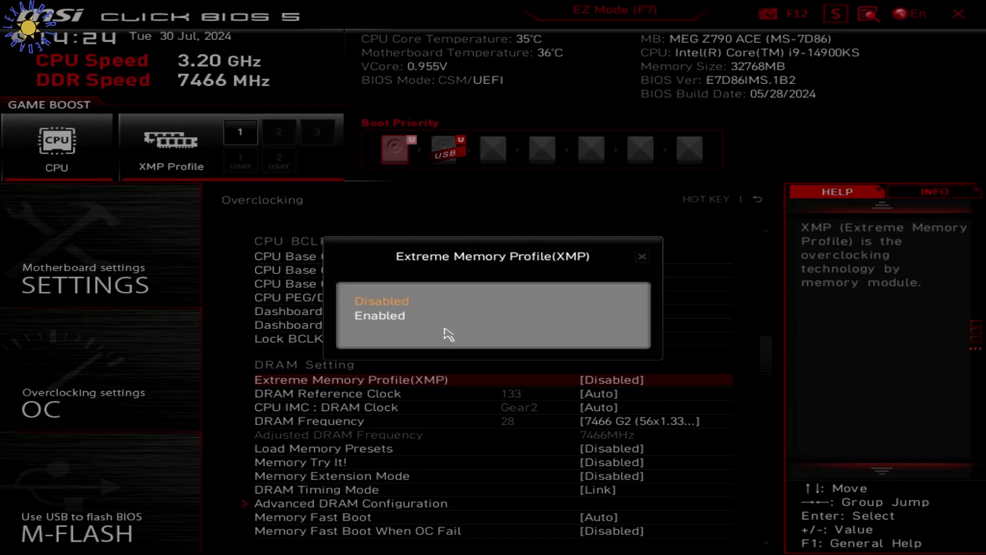
click(645, 257)
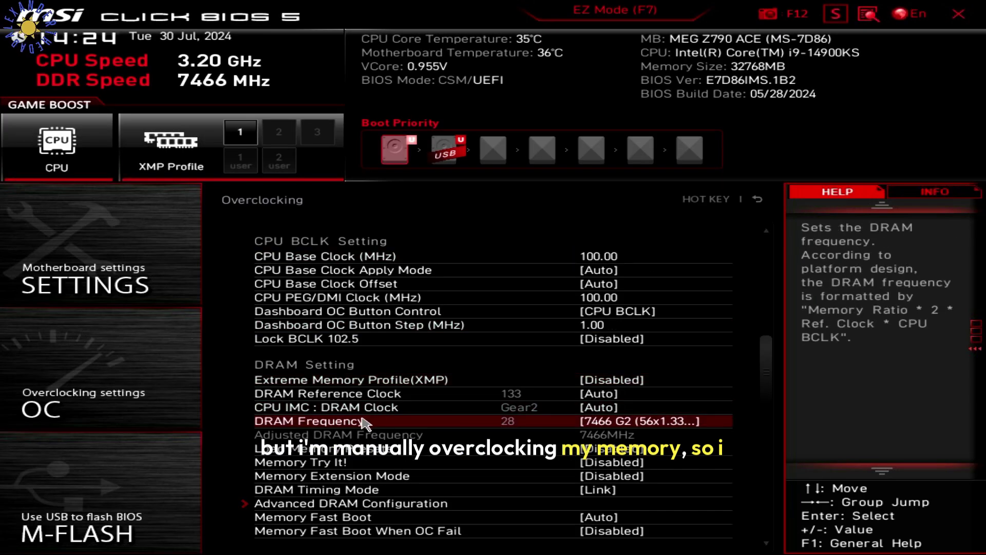
click(608, 427)
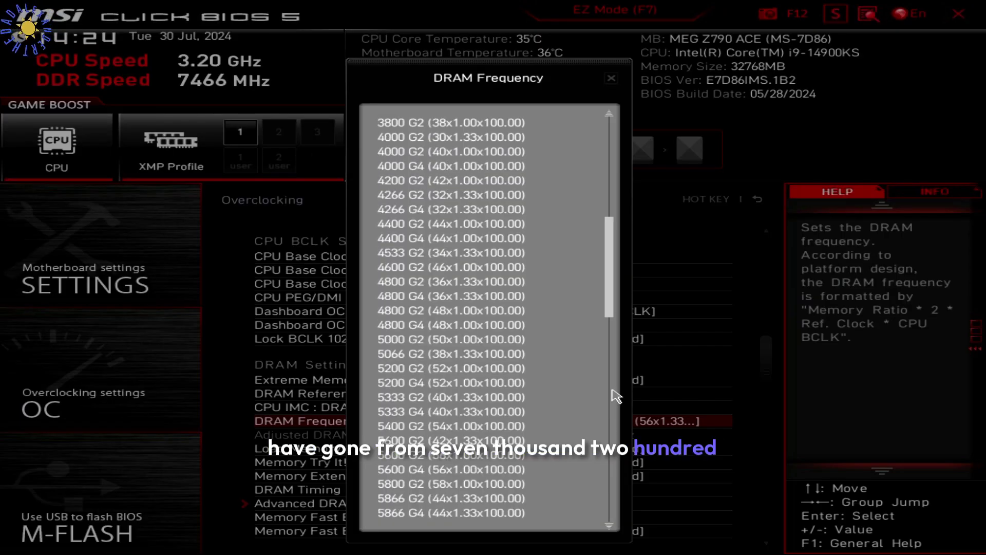
scroll(616, 396, down, 9)
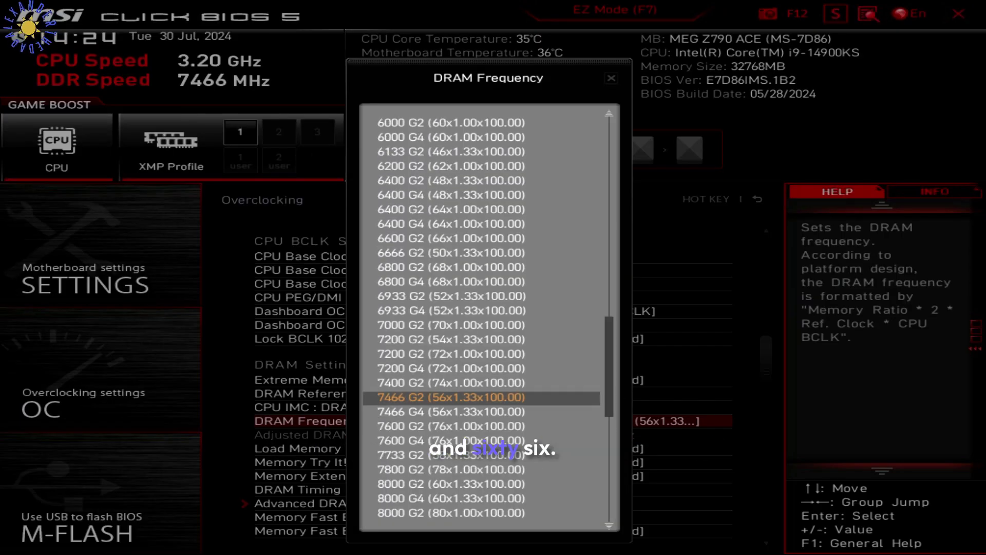
click(611, 78)
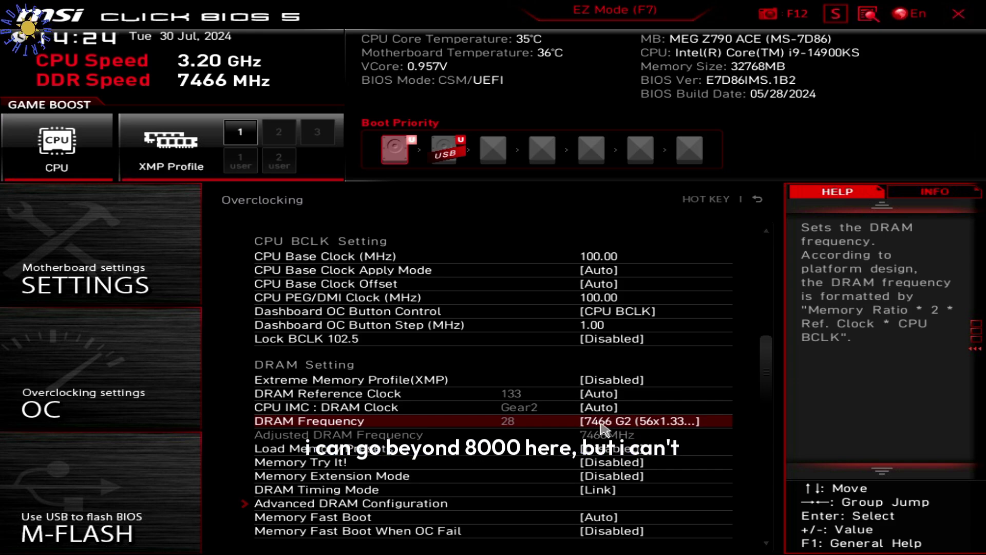
Step through the DRAM Setting rows from Load Memory Presets back up to Memory Extension Mode
key(Down)
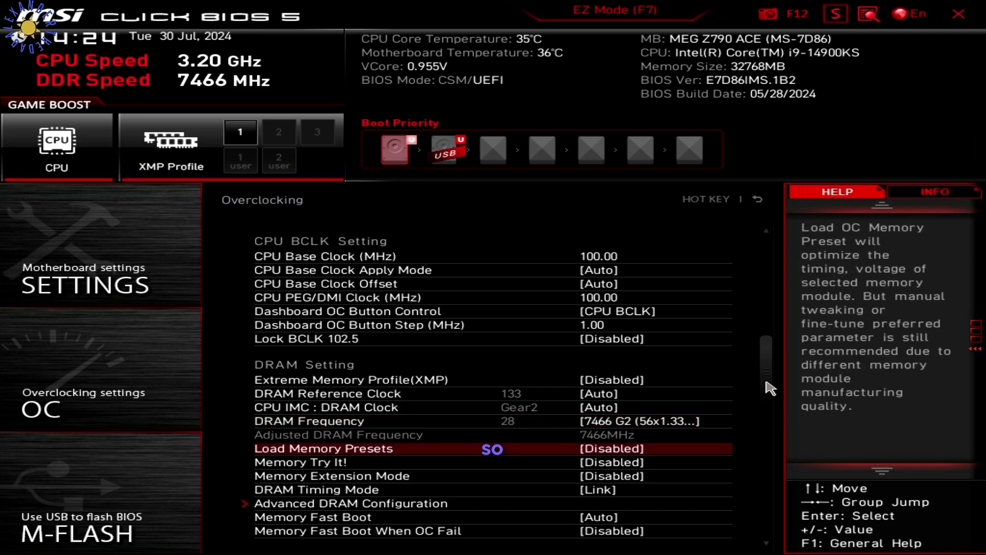
scroll(769, 389, down, 4)
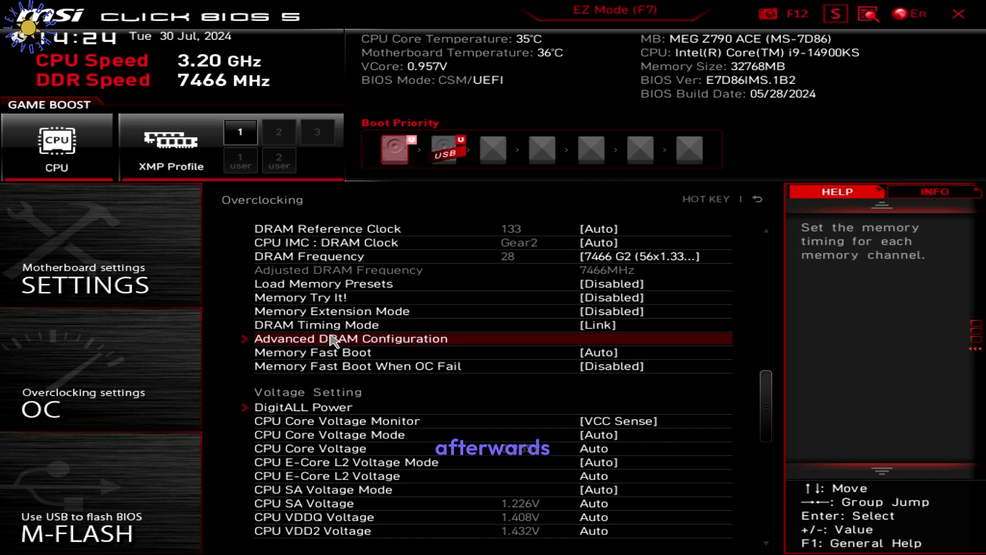
key(Up)
key(Up)
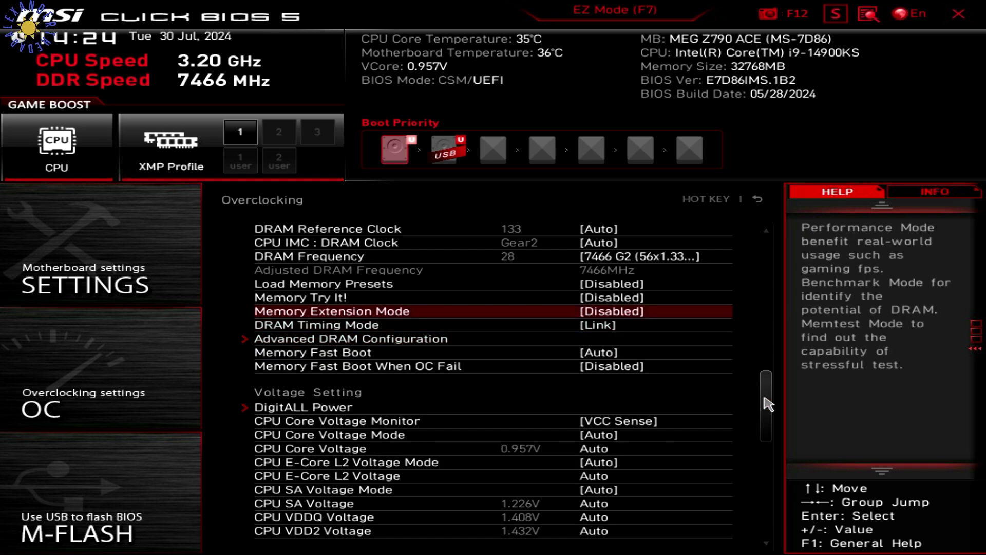
click(522, 340)
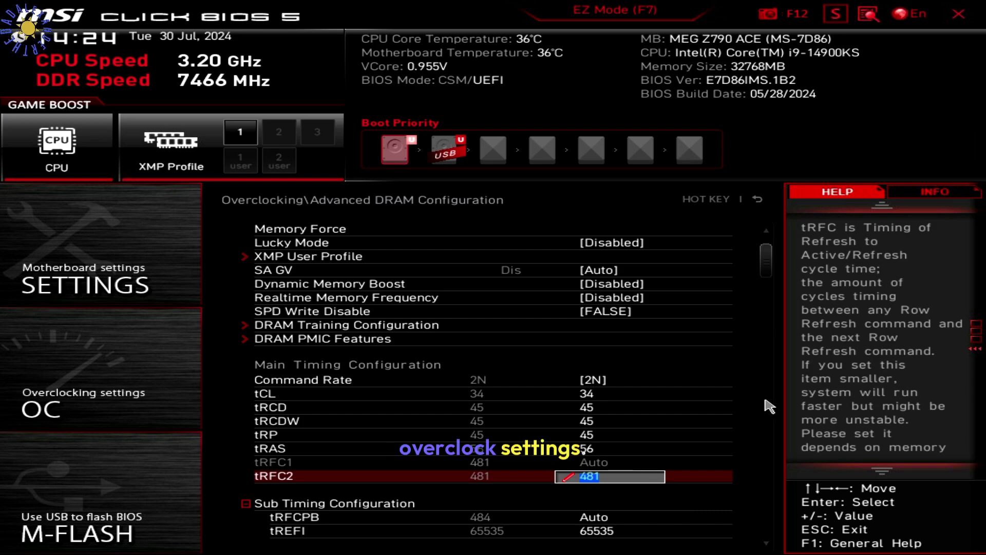
scroll(767, 413, down, 20)
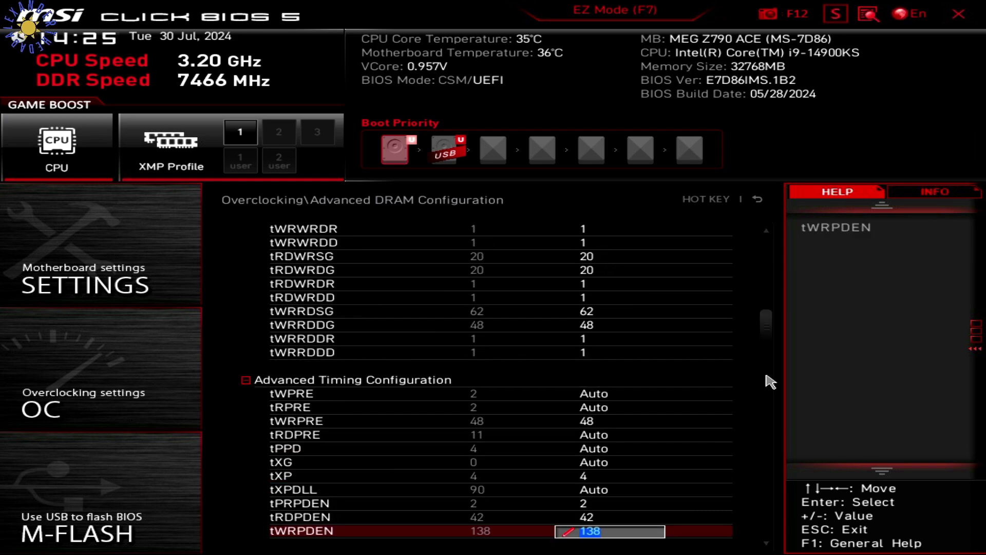
key(Page_Up)
key(Page_Up)
key(Page_Down)
key(Page_Up)
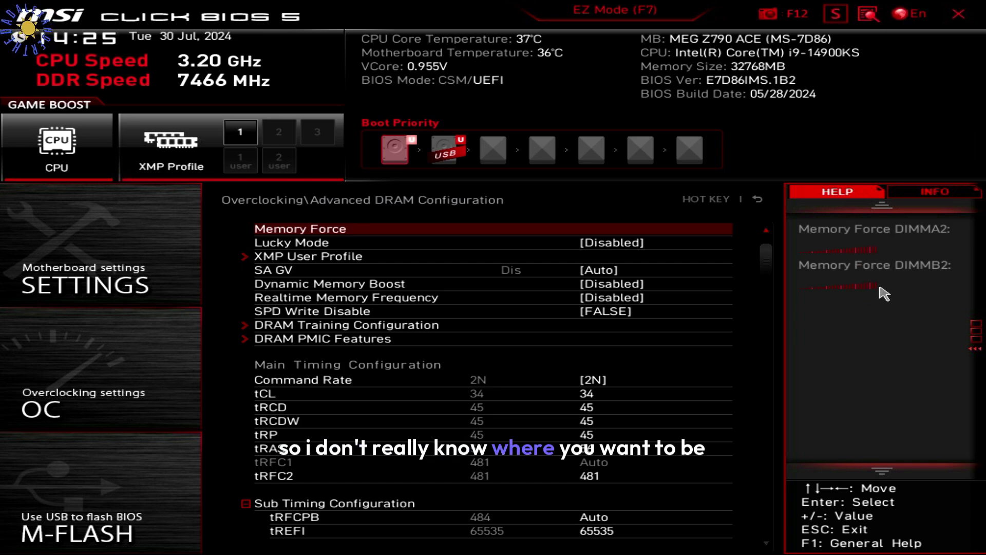
key(Down)
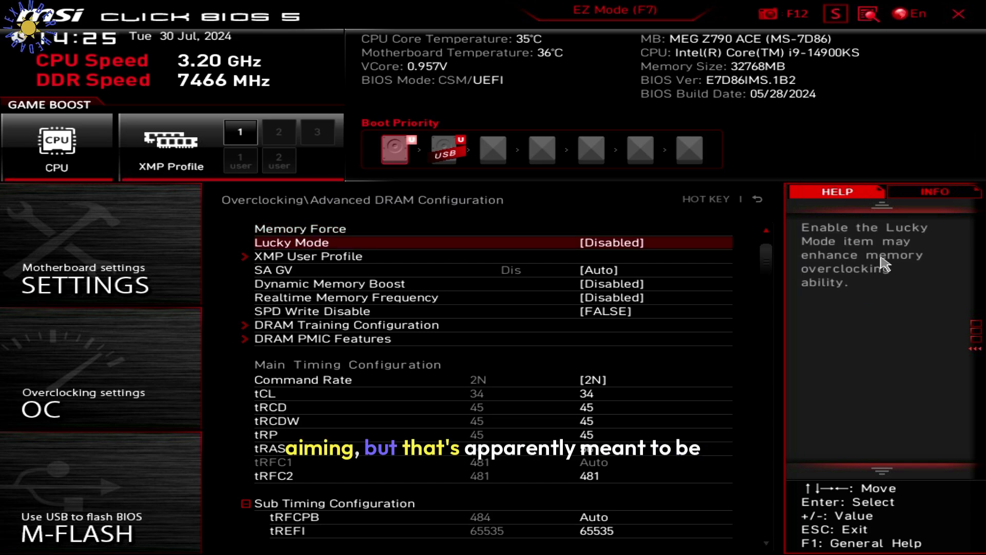
click(624, 230)
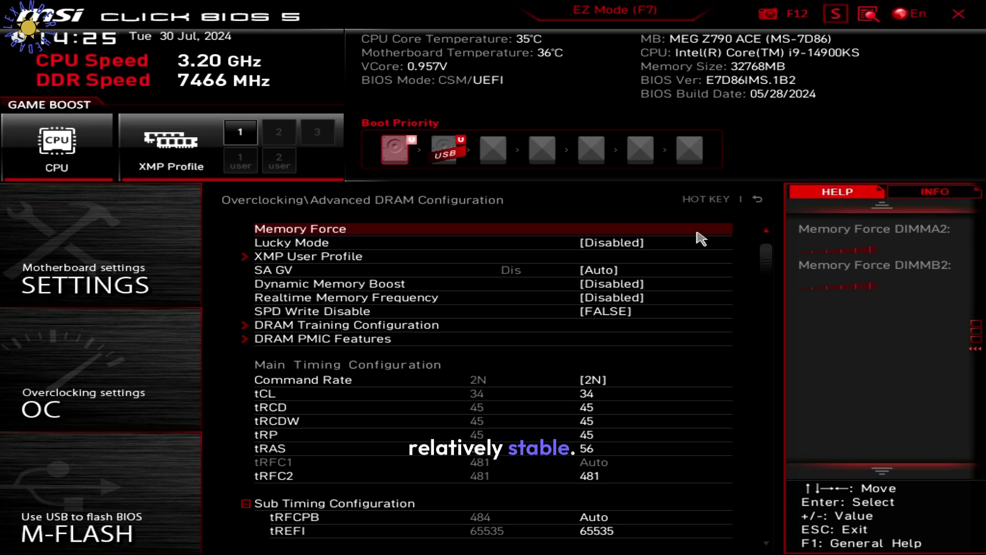
key(Down)
Review the Advanced DRAM Configuration timings from tCL to the bottom, then return to Overclocking
click(727, 395)
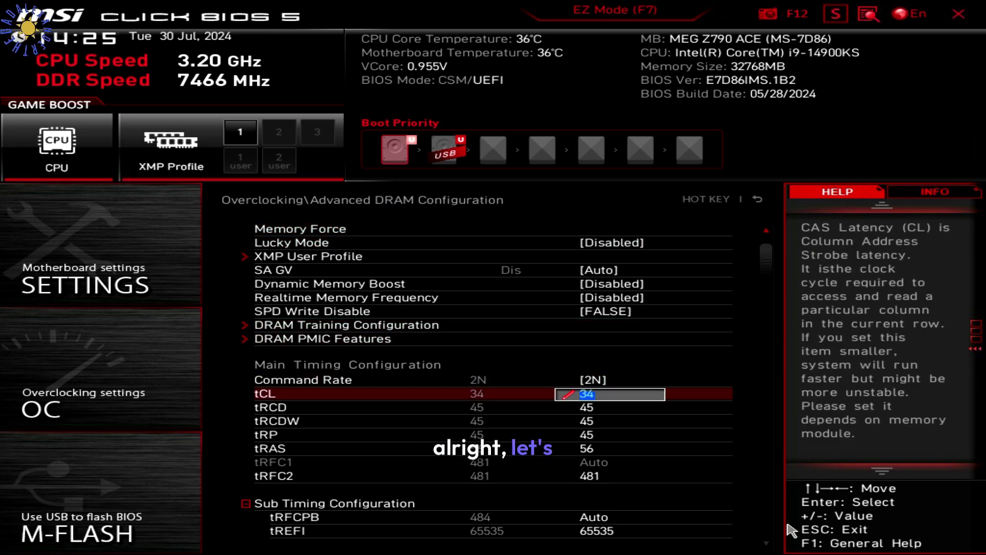
scroll(769, 546, down, 3)
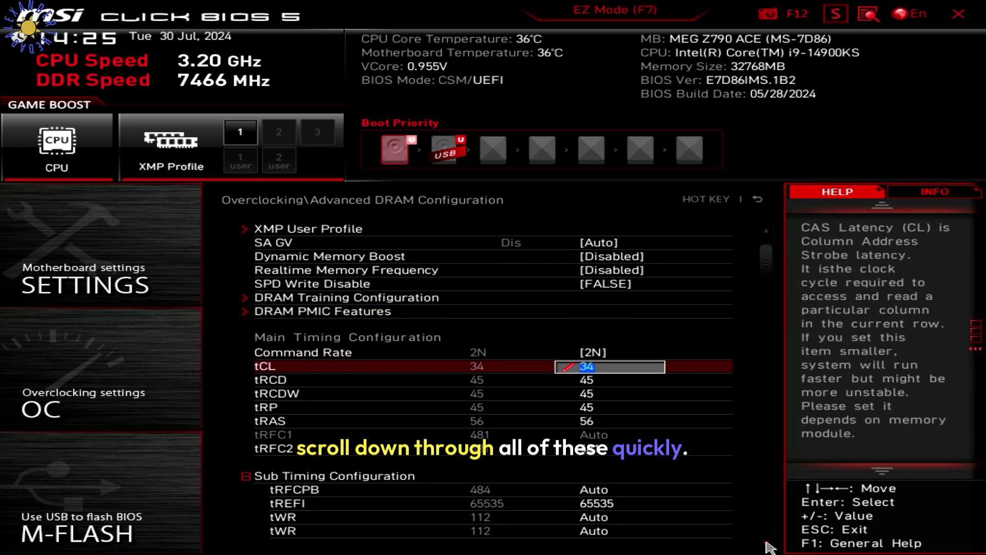
scroll(769, 546, down, 5)
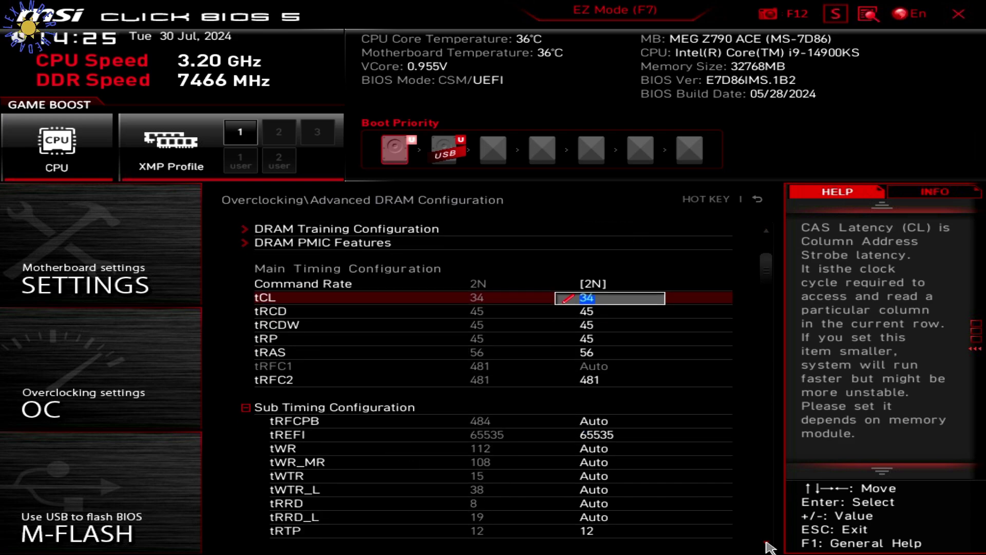
scroll(769, 546, down, 6)
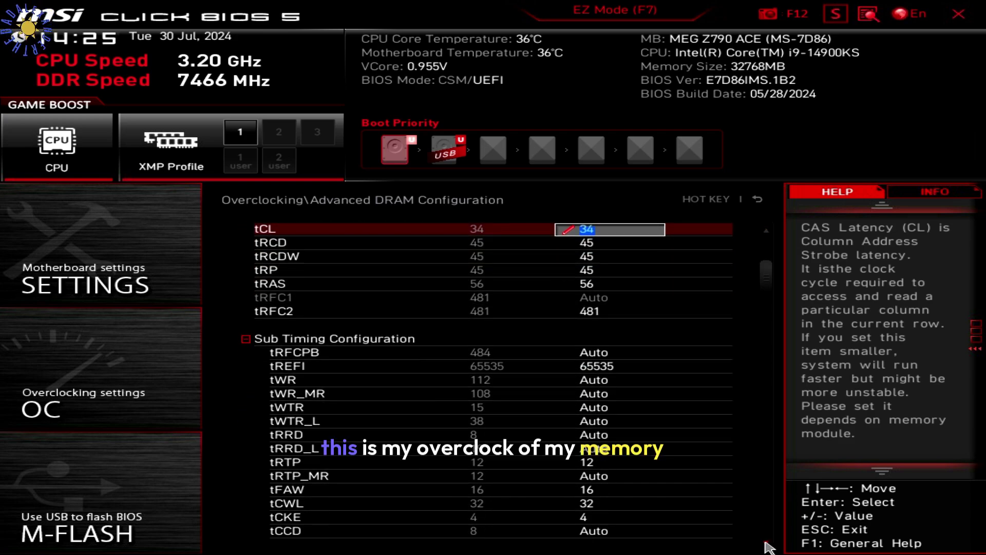
scroll(769, 545, down, 2)
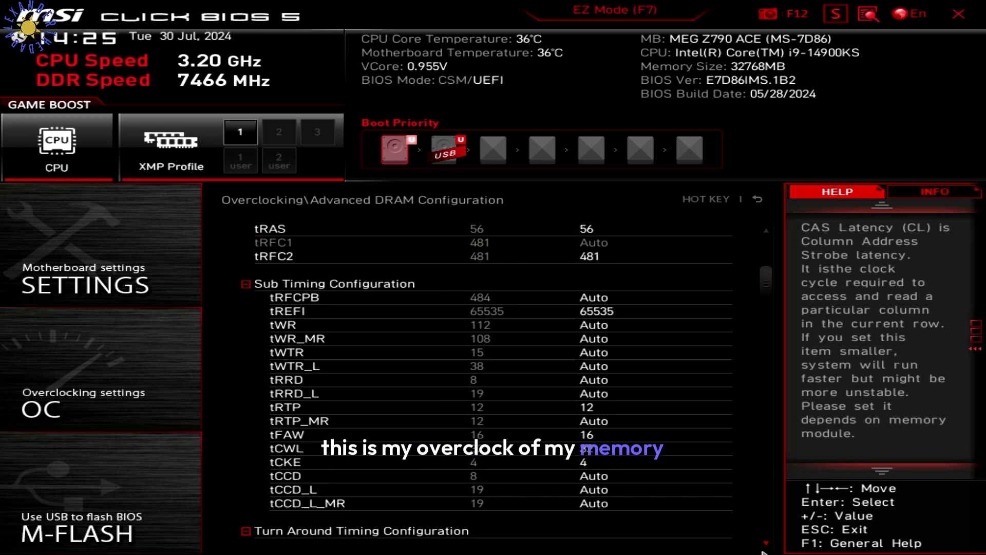
scroll(767, 548, down, 6)
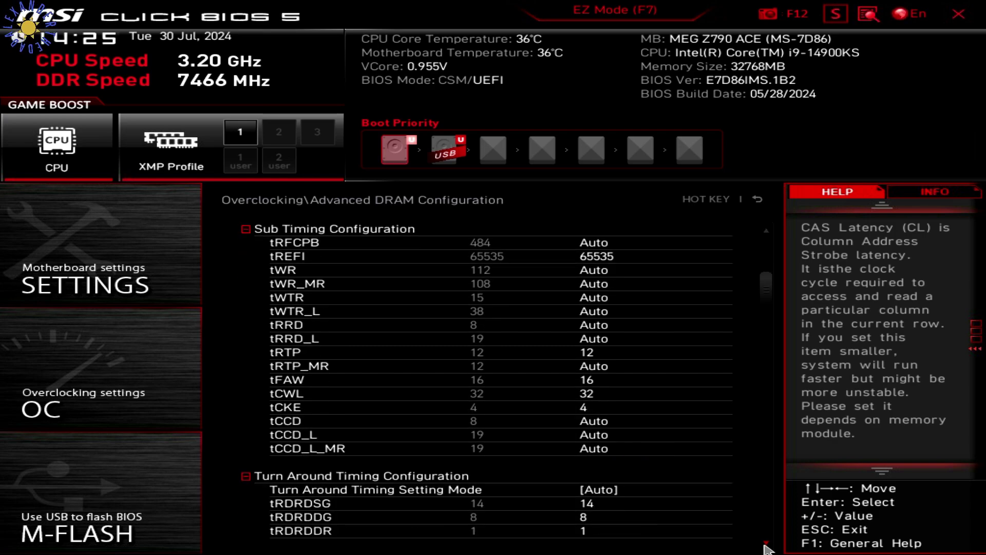
scroll(767, 548, down, 5)
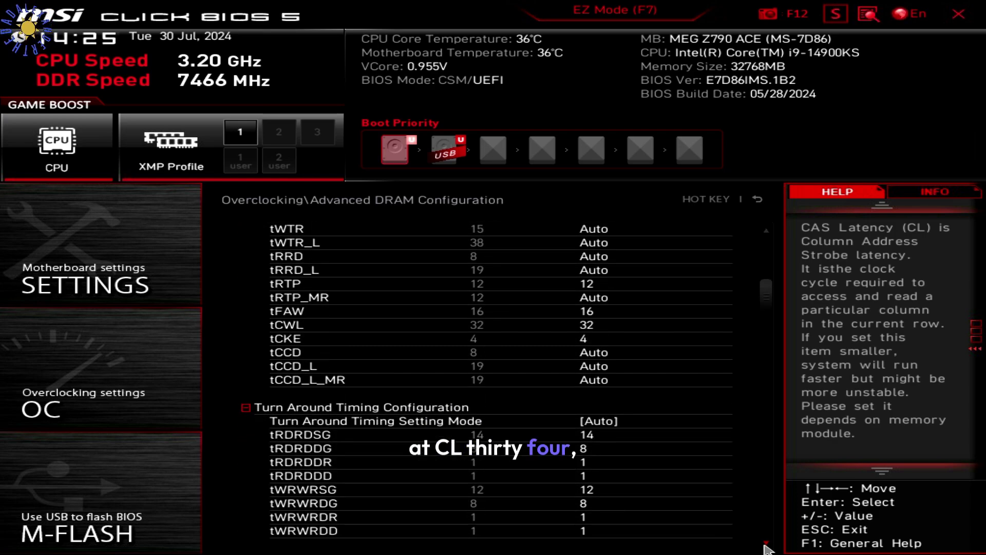
scroll(767, 548, down, 2)
scroll(767, 549, down, 5)
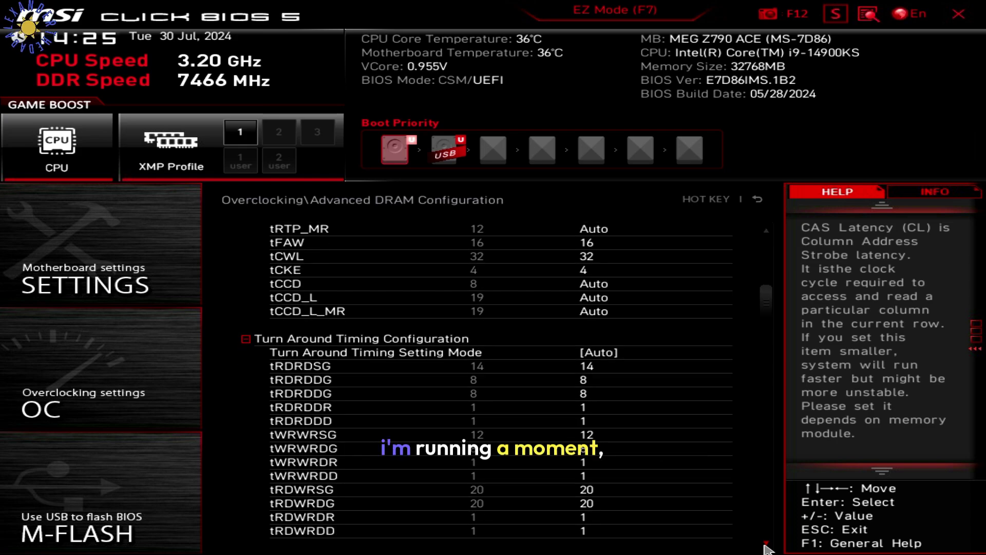
scroll(767, 549, down, 5)
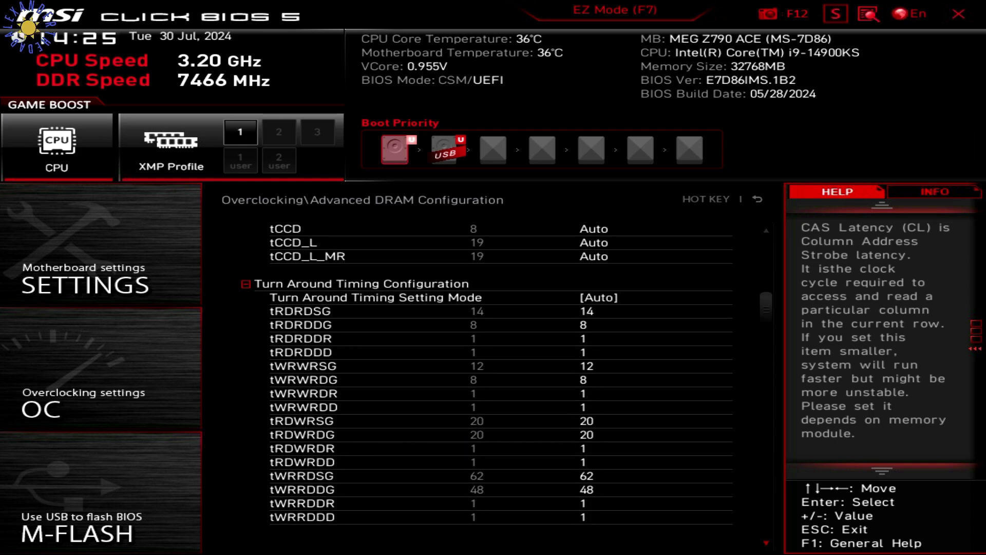
scroll(767, 548, down, 4)
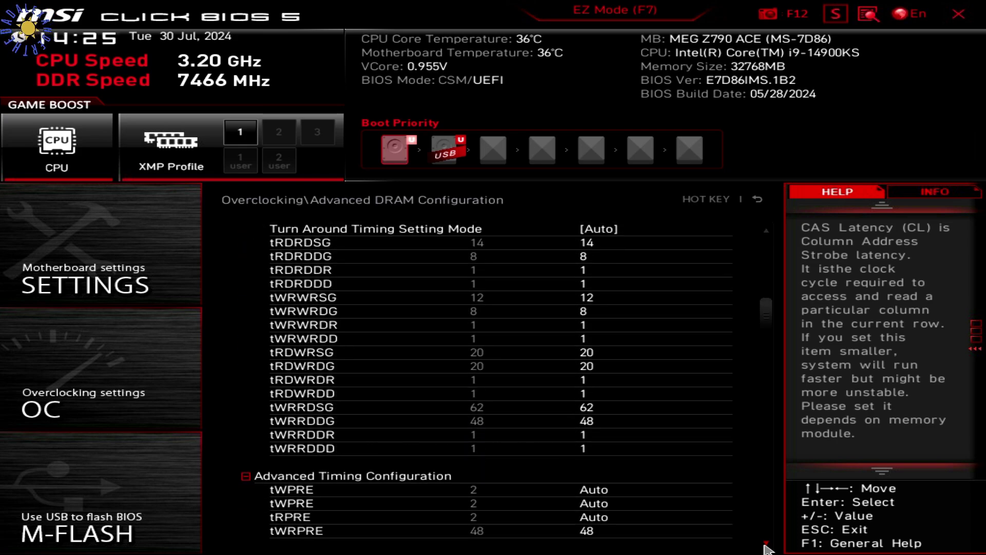
scroll(766, 549, down, 4)
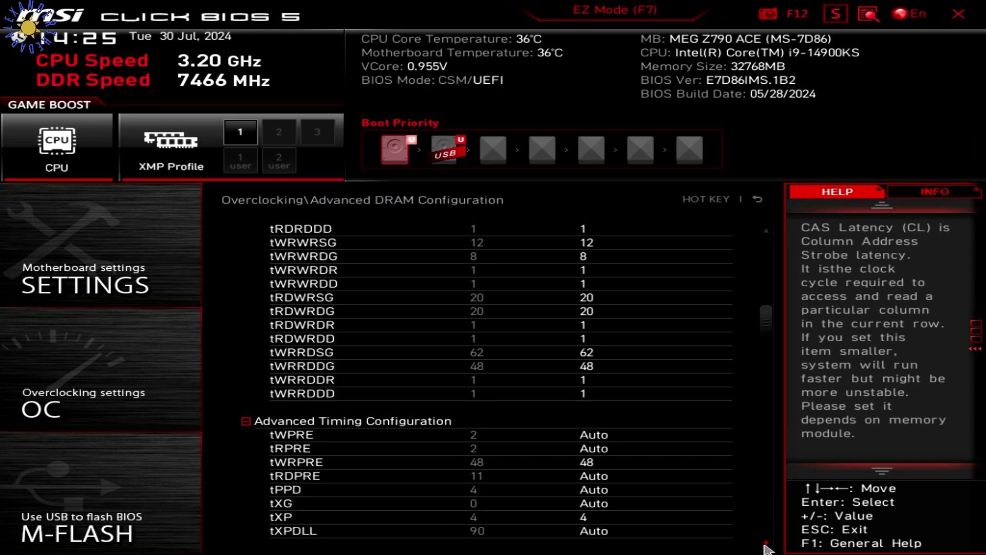
scroll(767, 548, down, 5)
scroll(767, 548, down, 4)
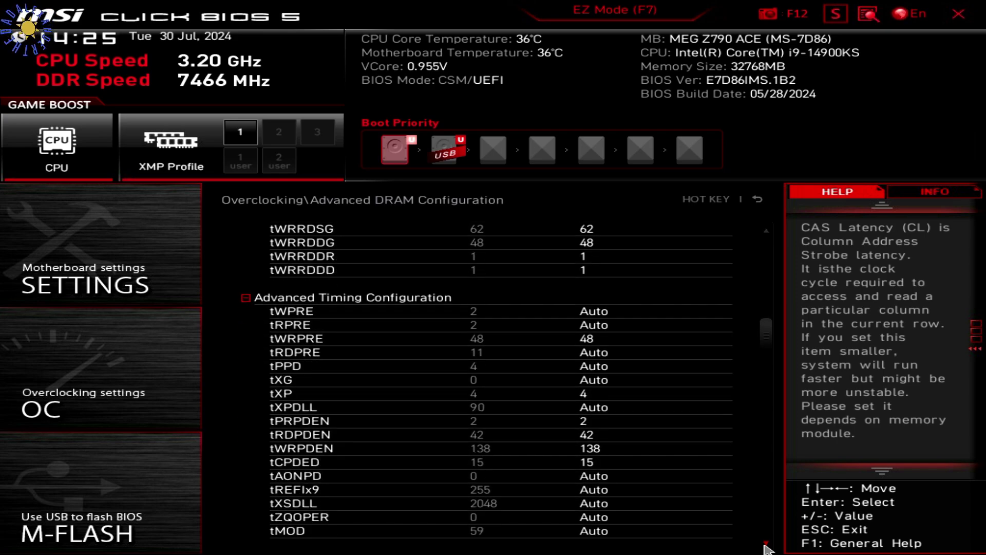
scroll(766, 549, down, 5)
scroll(767, 549, down, 5)
scroll(767, 548, down, 5)
scroll(767, 549, down, 4)
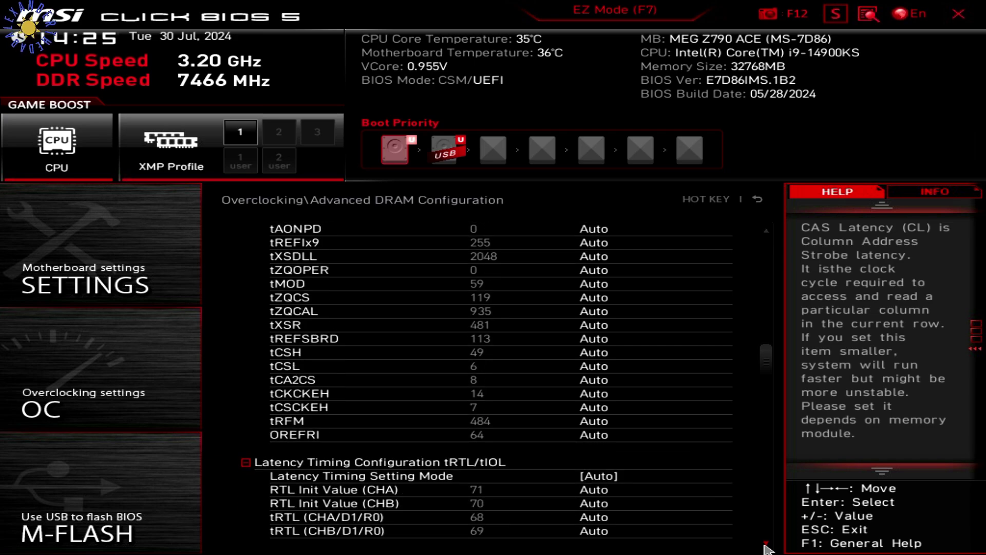
scroll(767, 549, down, 1)
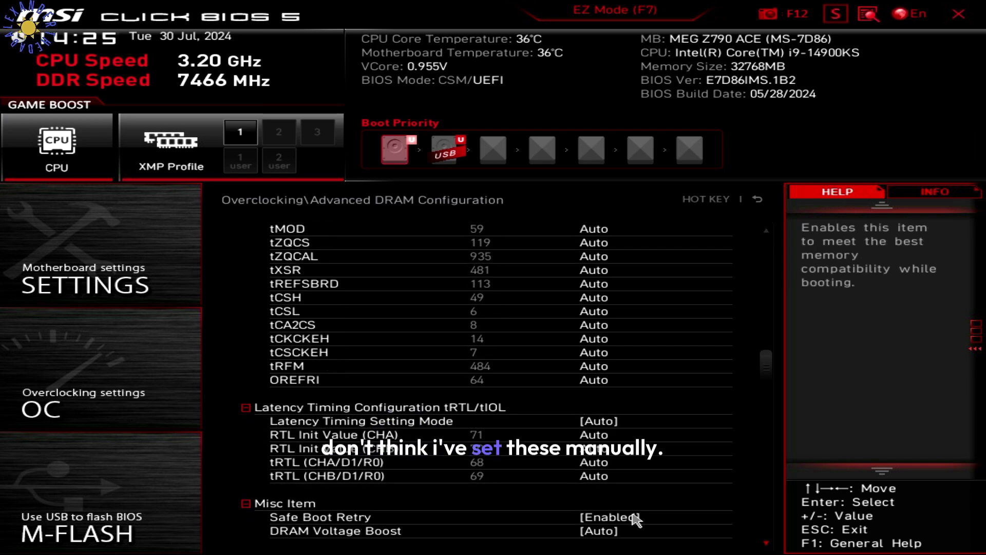
scroll(768, 507, down, 20)
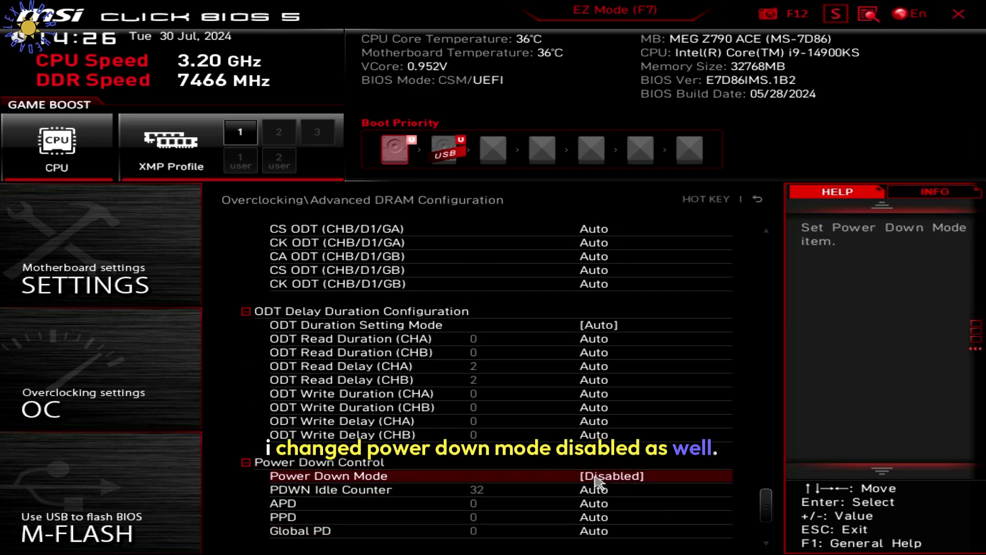
click(758, 199)
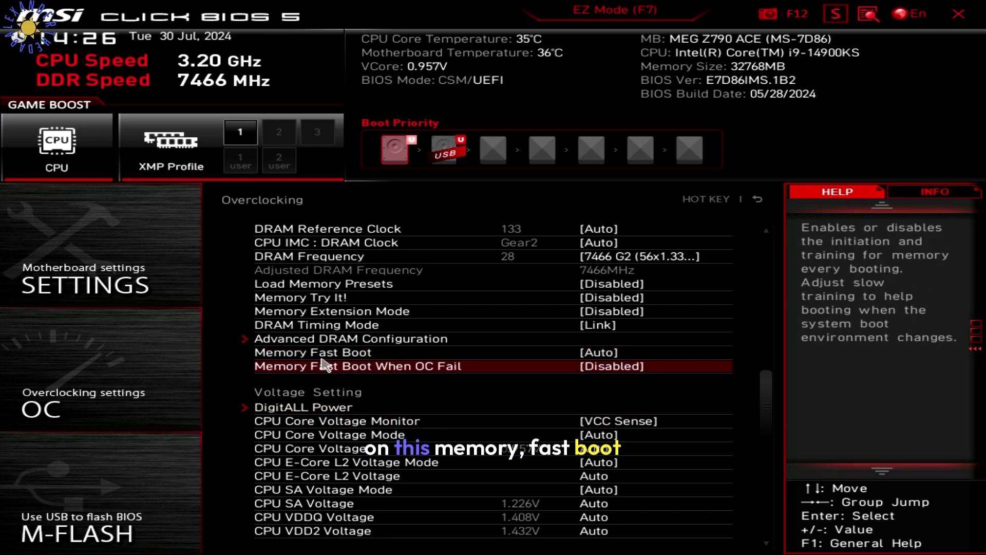
click(360, 407)
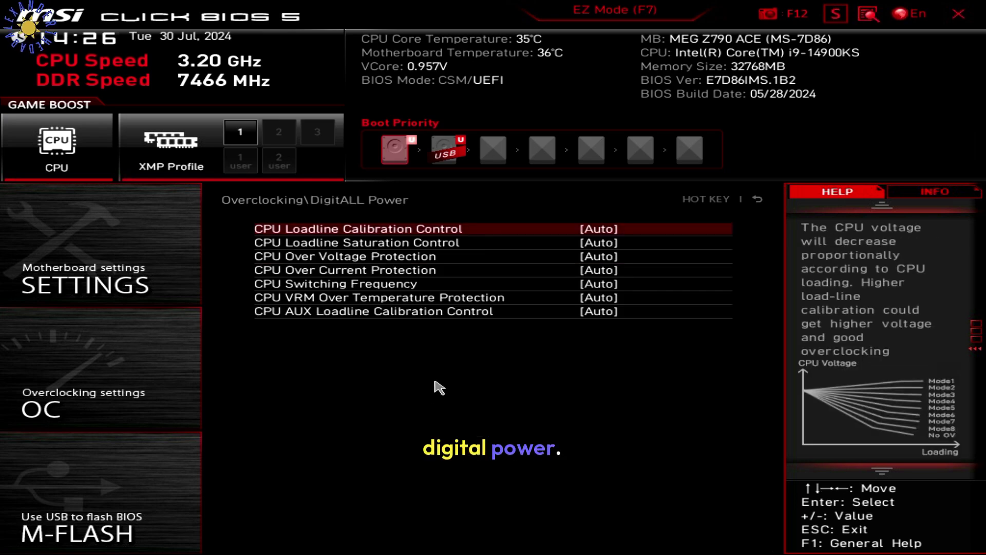
click(544, 230)
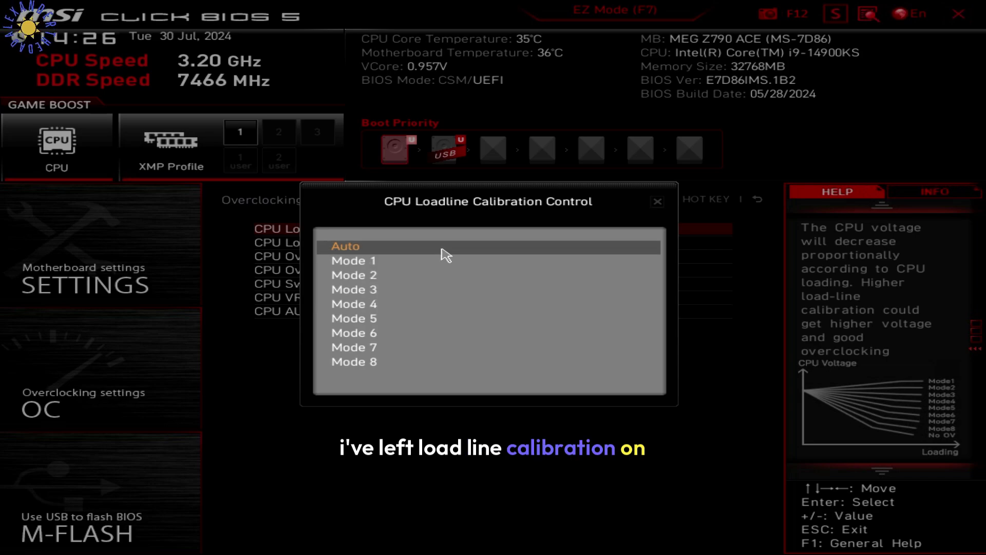
key(Down)
key(Down)
key(Down)
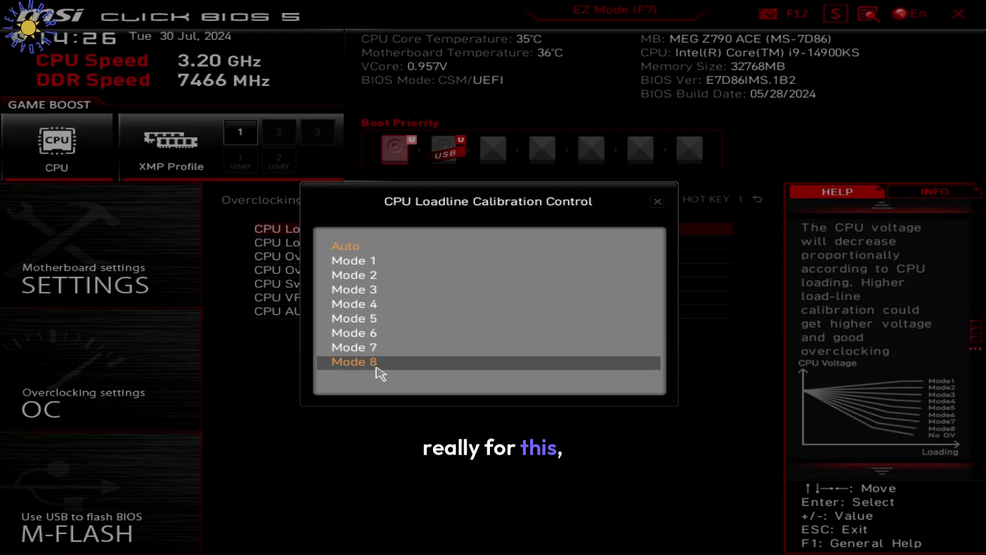
key(Up)
key(Up)
key(Up)
key(Up)
key(Up)
key(Up)
key(Up)
key(Down)
key(Down)
key(Down)
key(Down)
key(Down)
key(Up)
key(Up)
key(Up)
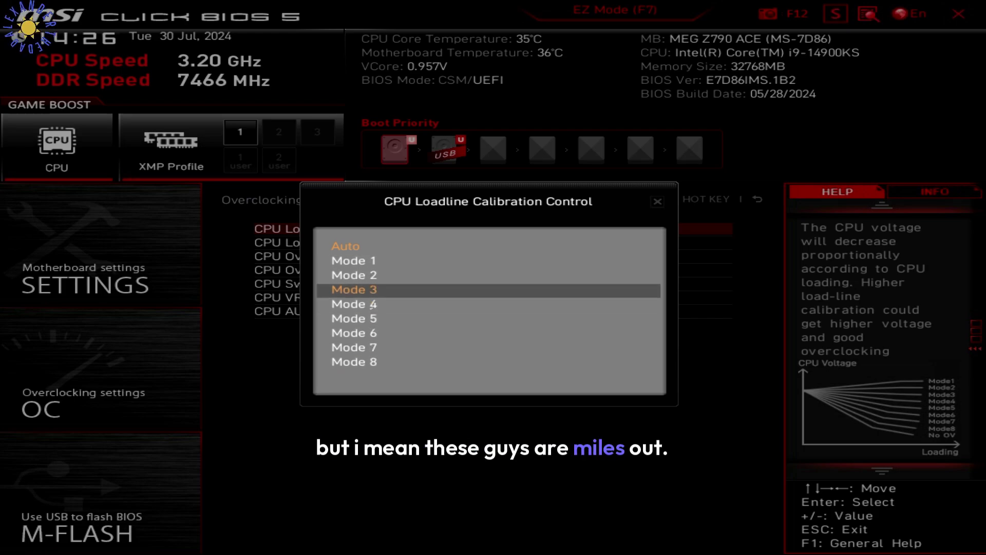
key(Up)
key(Down)
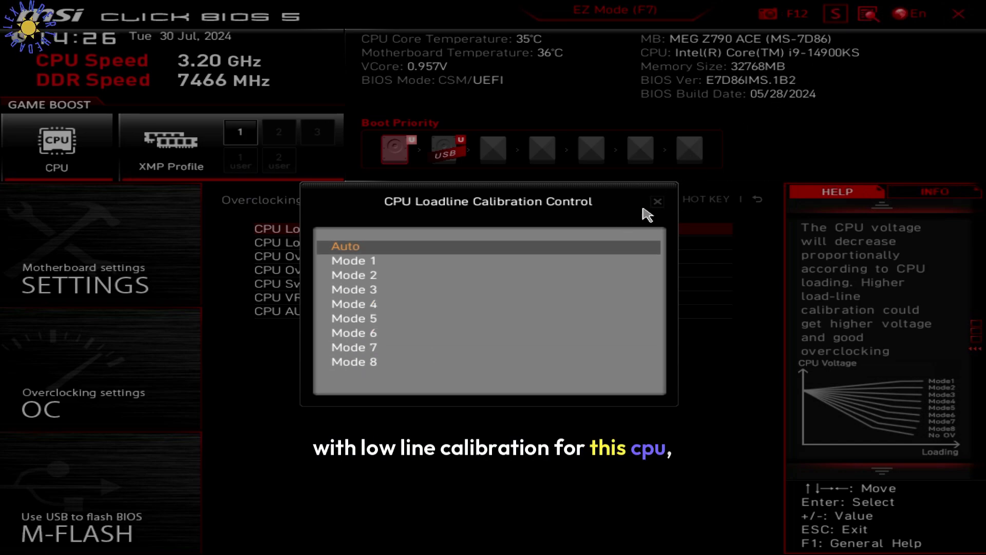
click(658, 201)
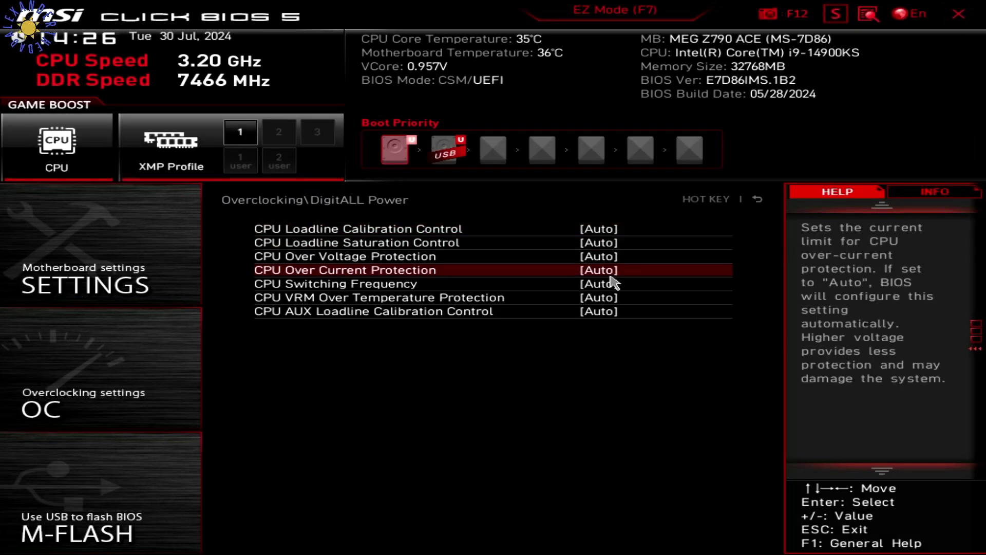
Go back to the Overclocking list and open CPU Features under Other Setting
click(757, 200)
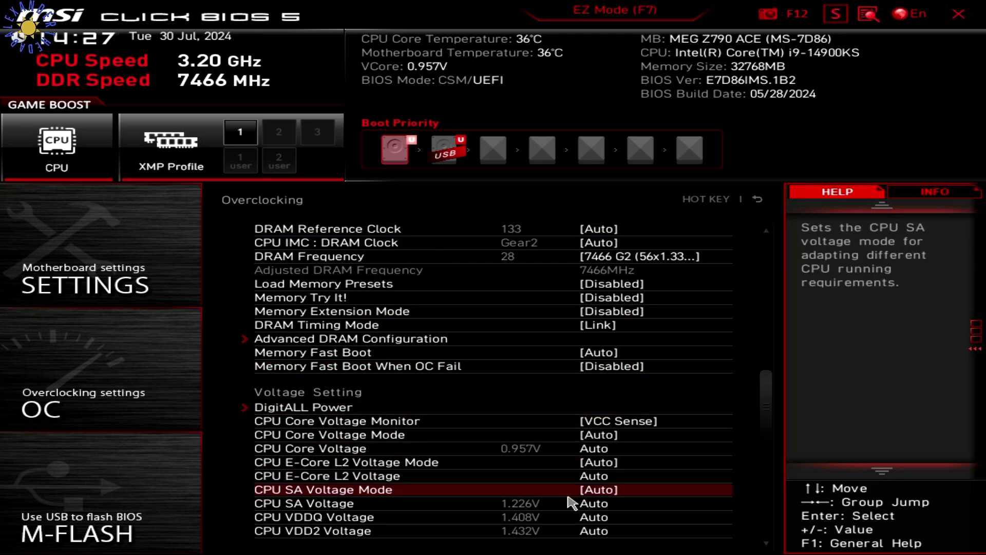
scroll(769, 513, down, 5)
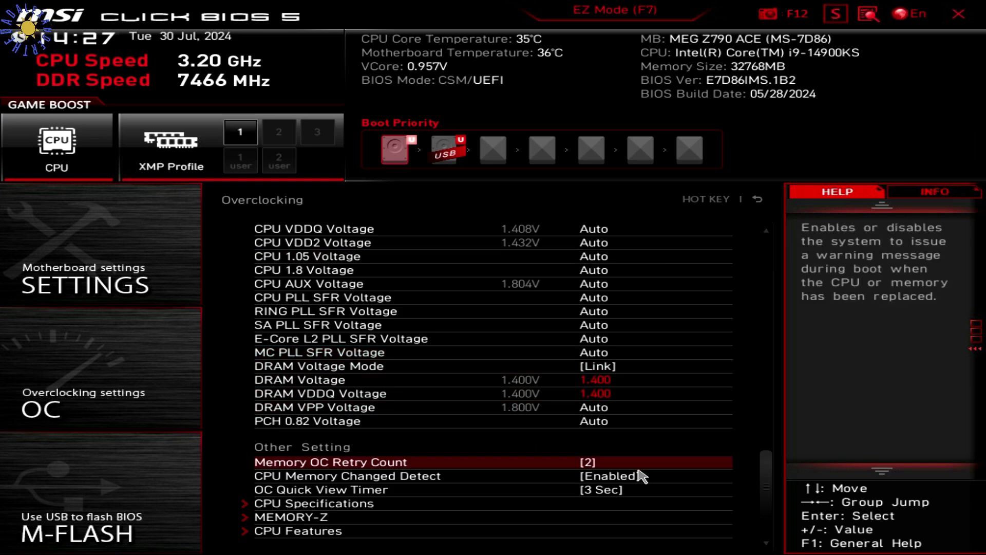
click(579, 532)
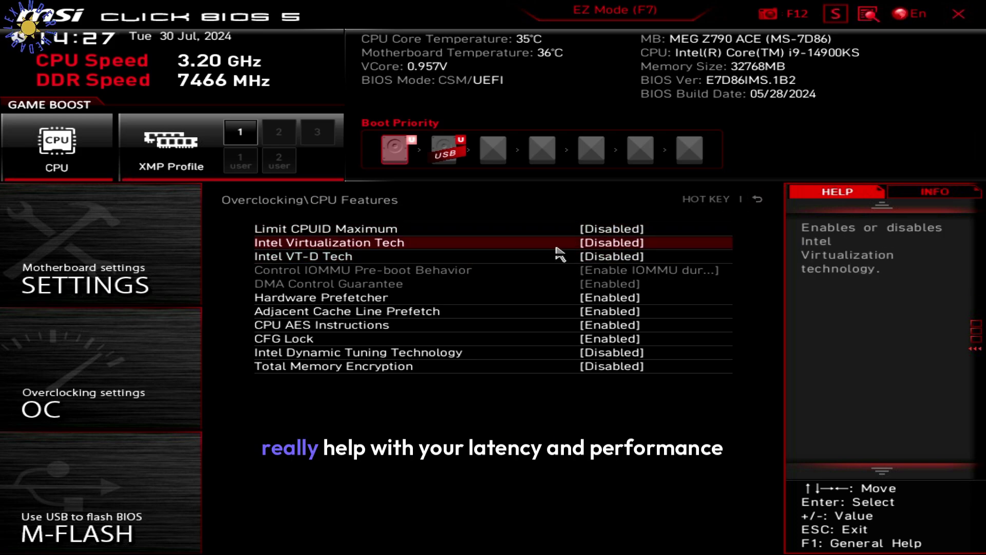
Return from CPU Features to Overclocking and leave the OC page for the main screen
click(759, 202)
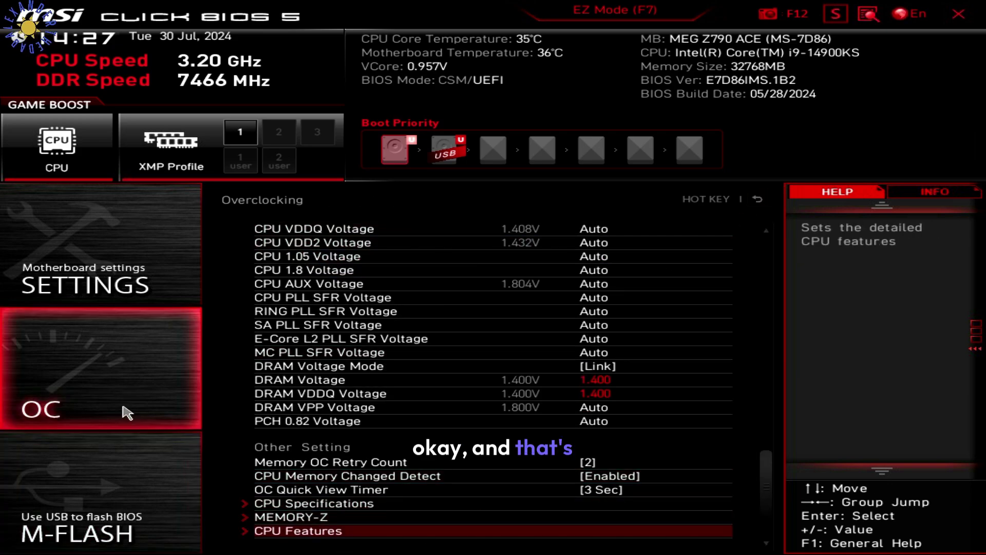
click(126, 411)
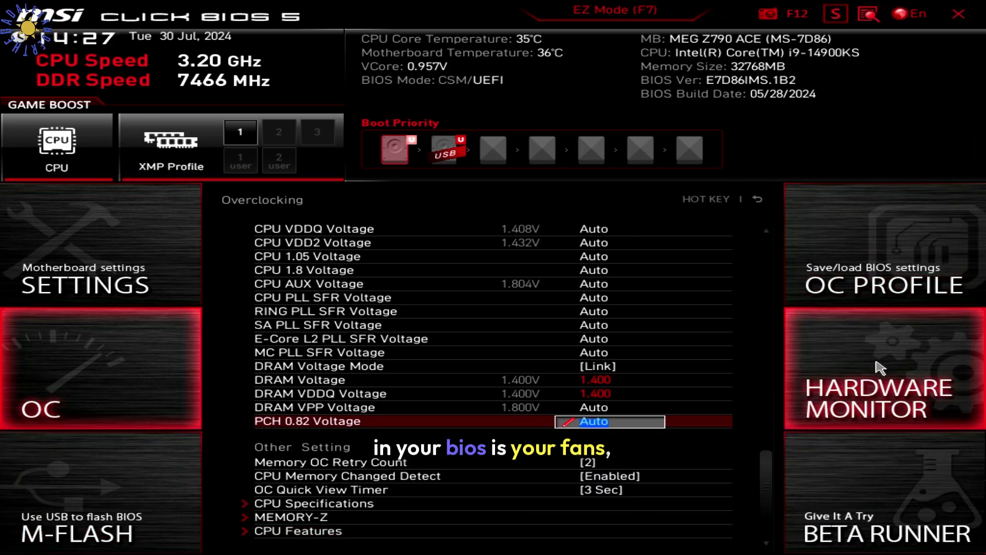
key(Escape)
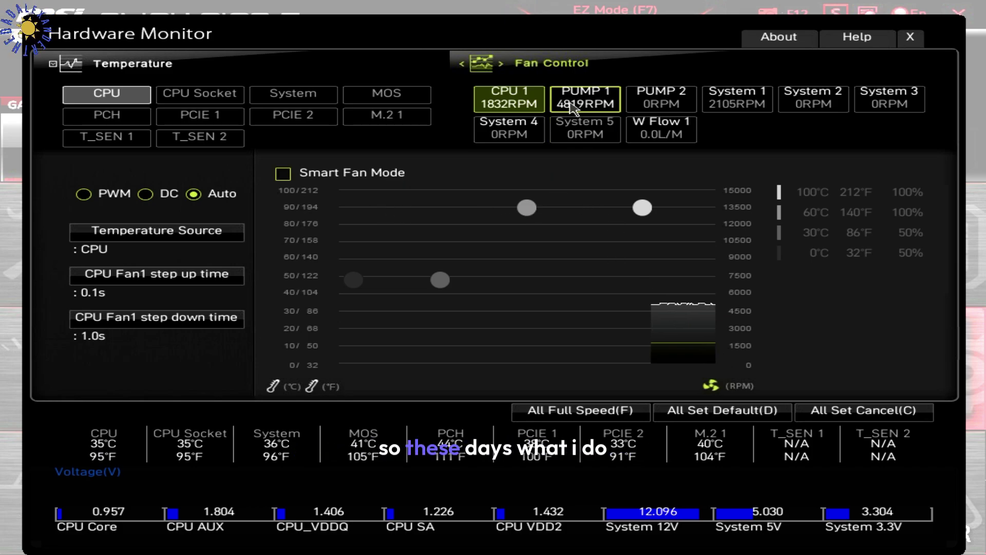
Select the CPU 1, PUMP 1 and PUMP 2 fans and set them to full speed
click(540, 105)
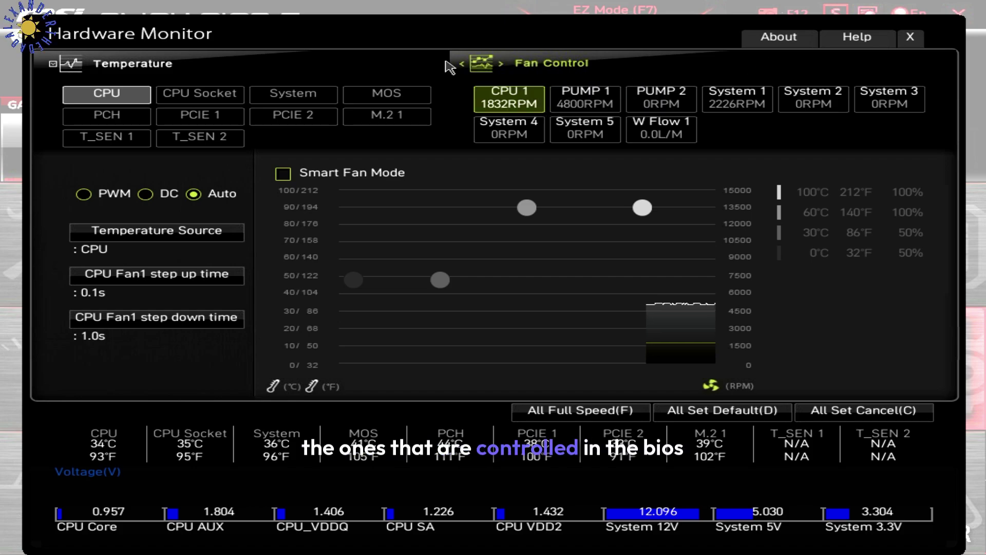
click(590, 413)
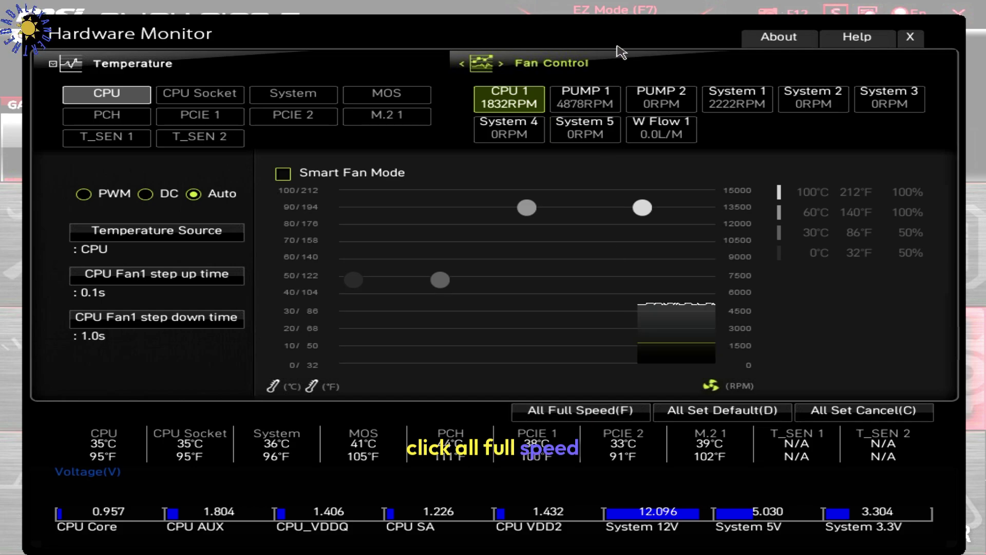
click(585, 97)
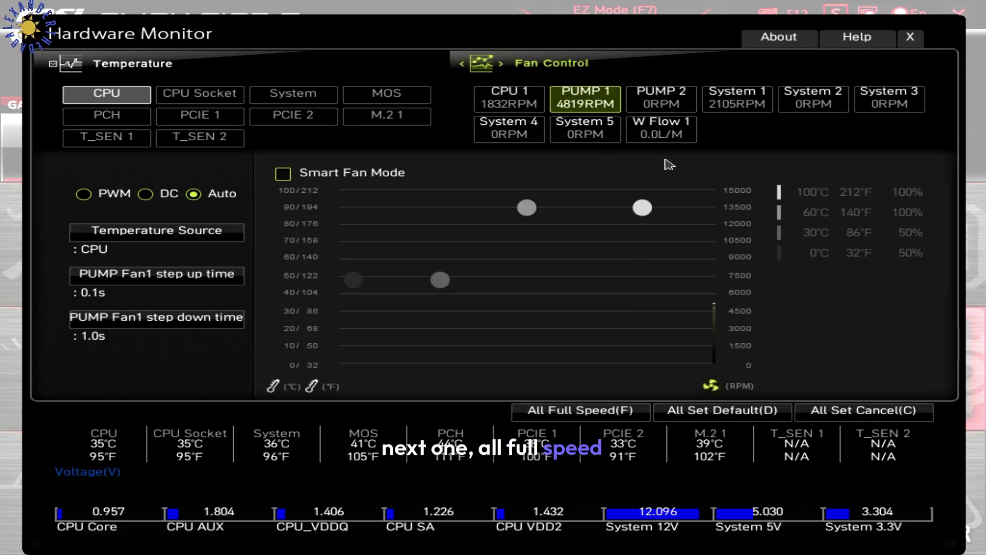
key(Right)
click(566, 410)
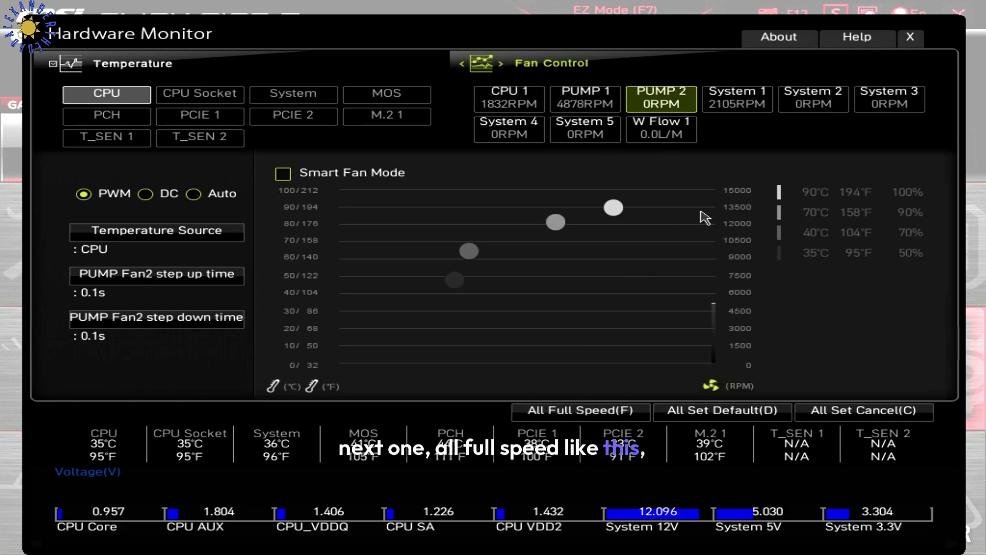
Apply full speed to the System fans, check System 2–5 and W Flow 1, then close Hardware Monitor
click(734, 108)
click(524, 411)
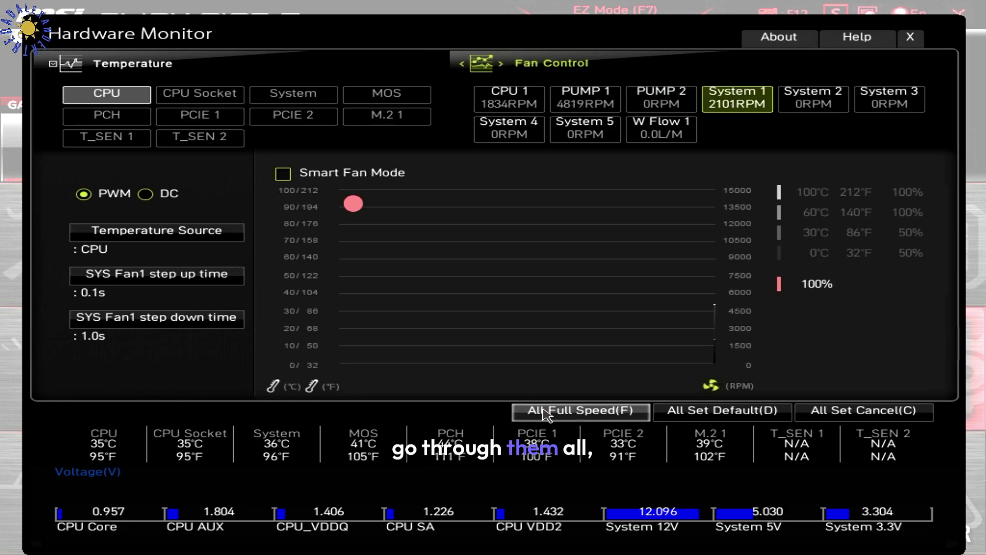
key(Right)
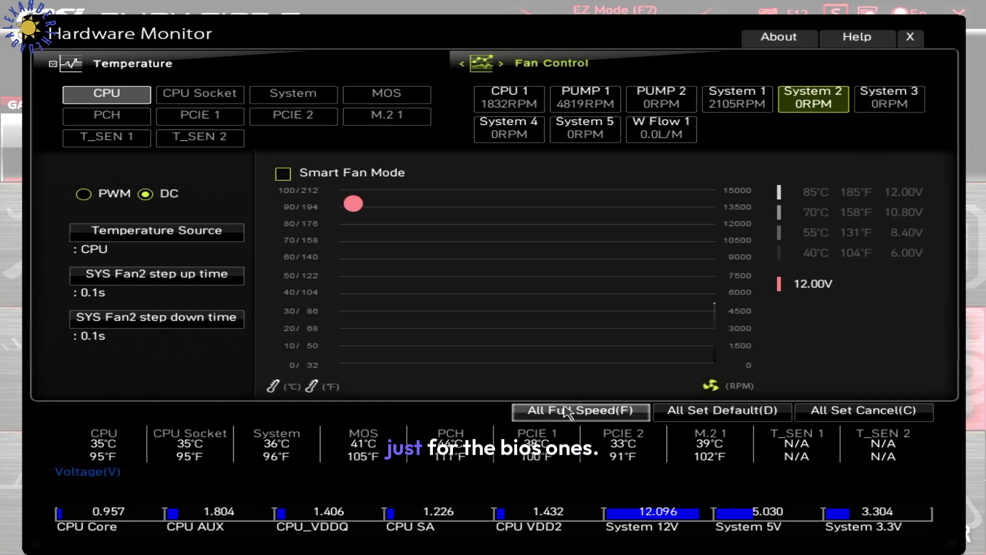
click(893, 106)
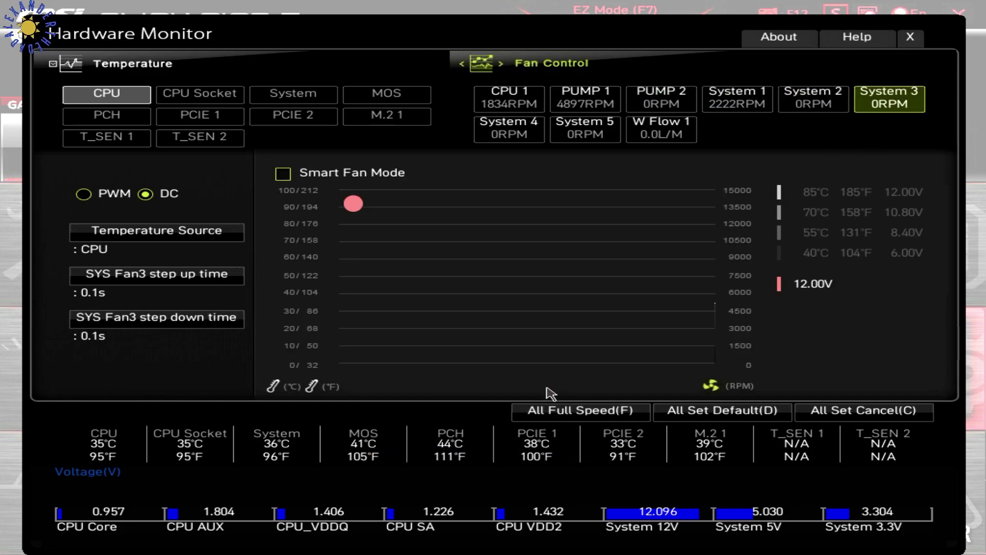
click(511, 134)
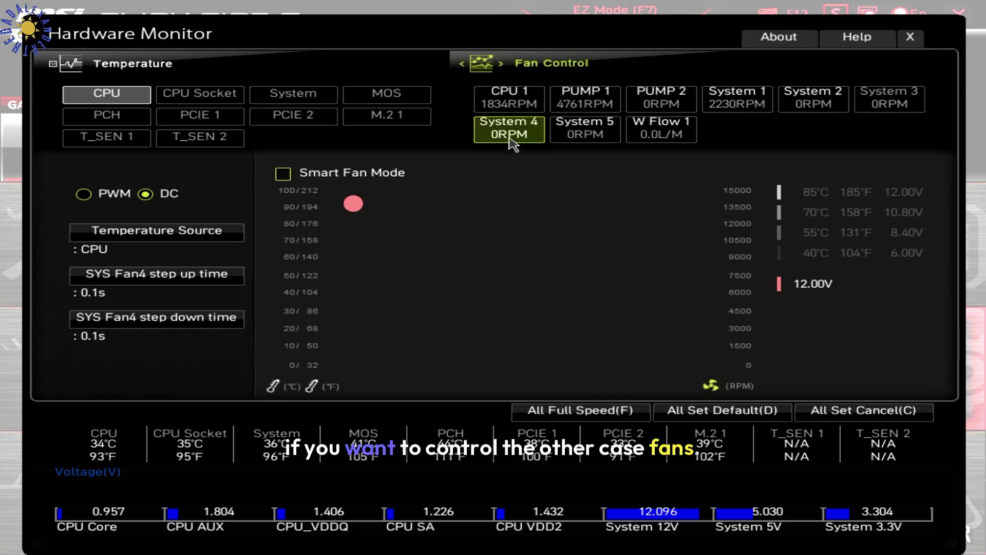
click(587, 129)
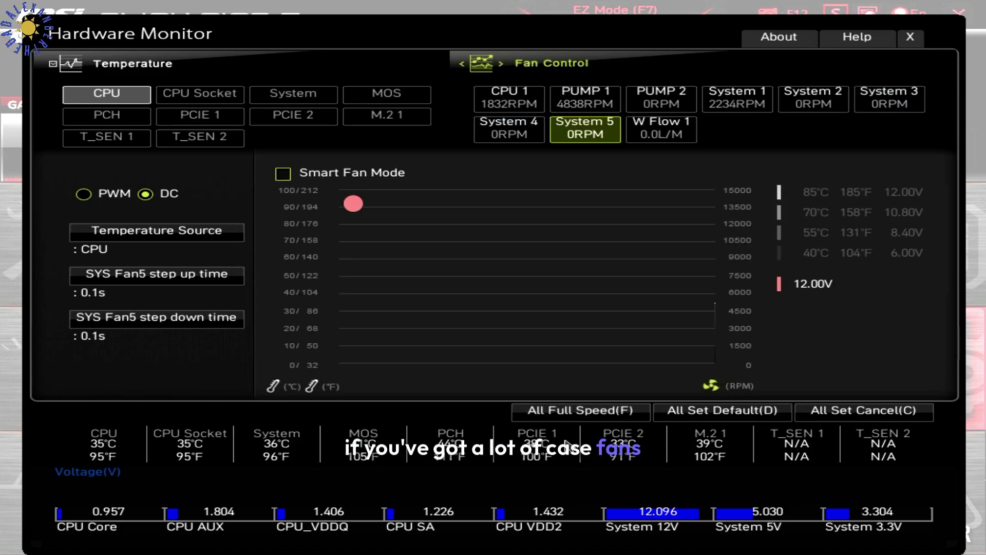
click(671, 127)
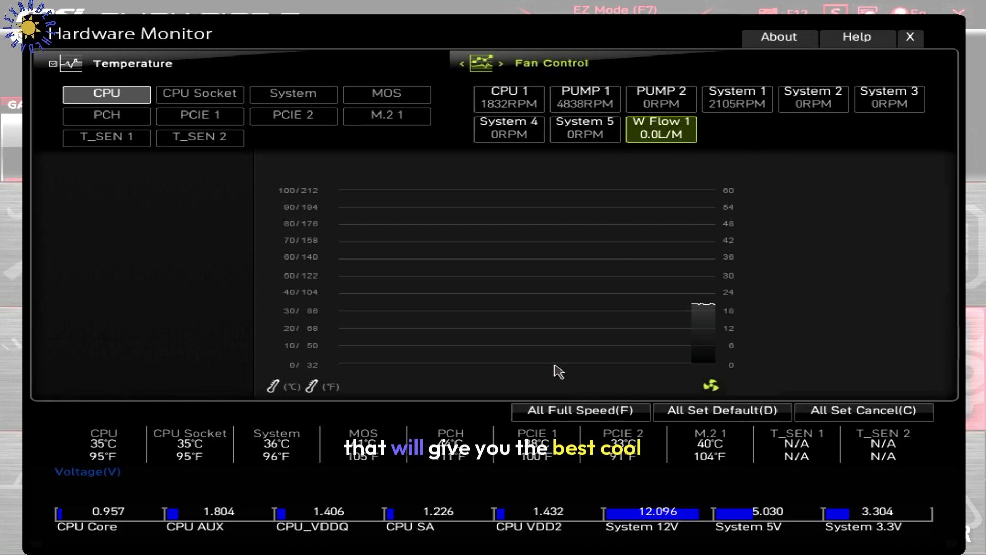
click(910, 37)
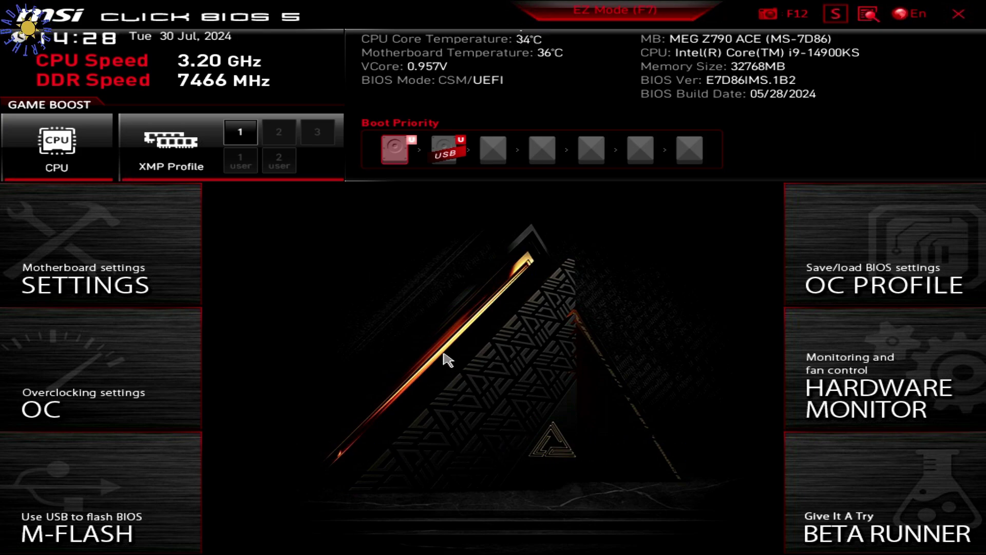
Use F10 from the main screen to open the save-and-exit prompt, which reports no changes
key(Down)
key(Up)
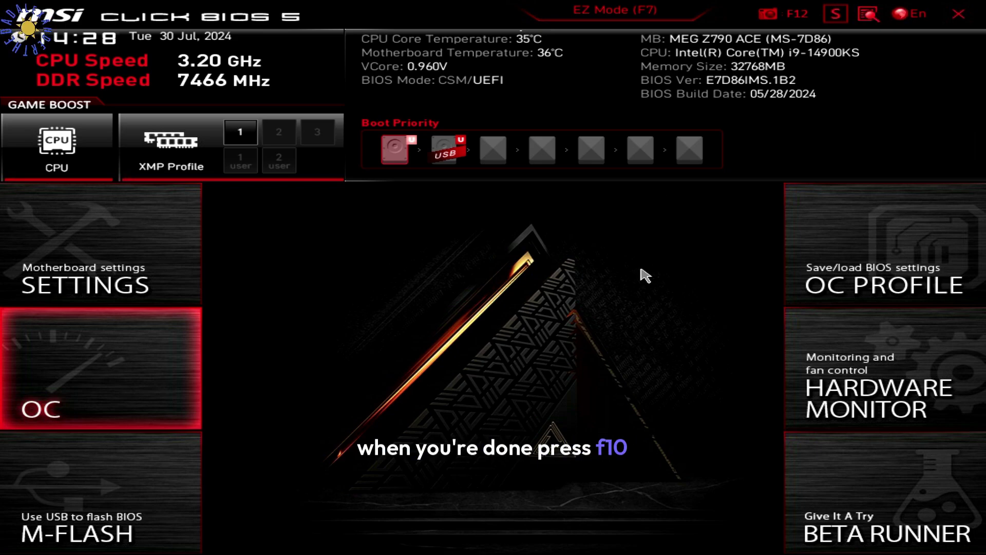
key(F10)
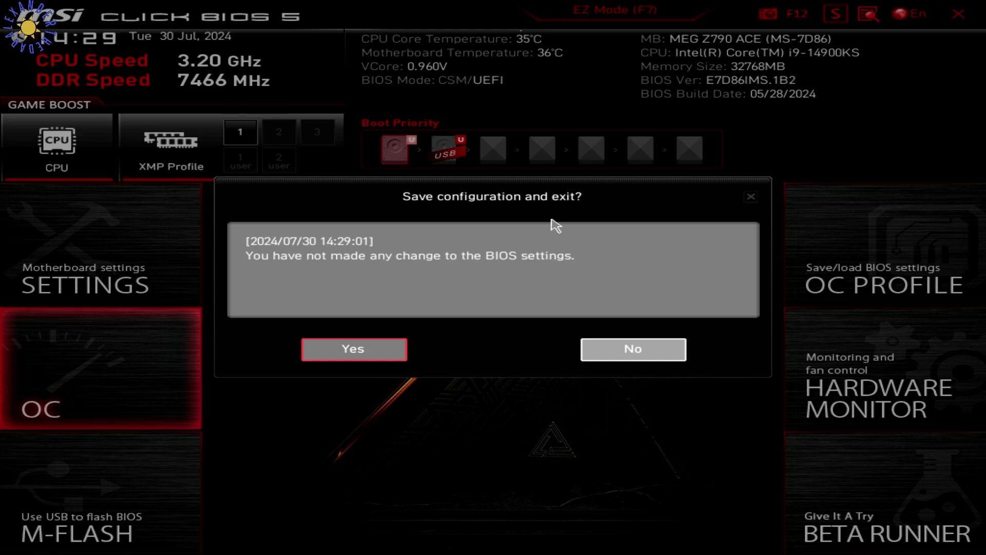